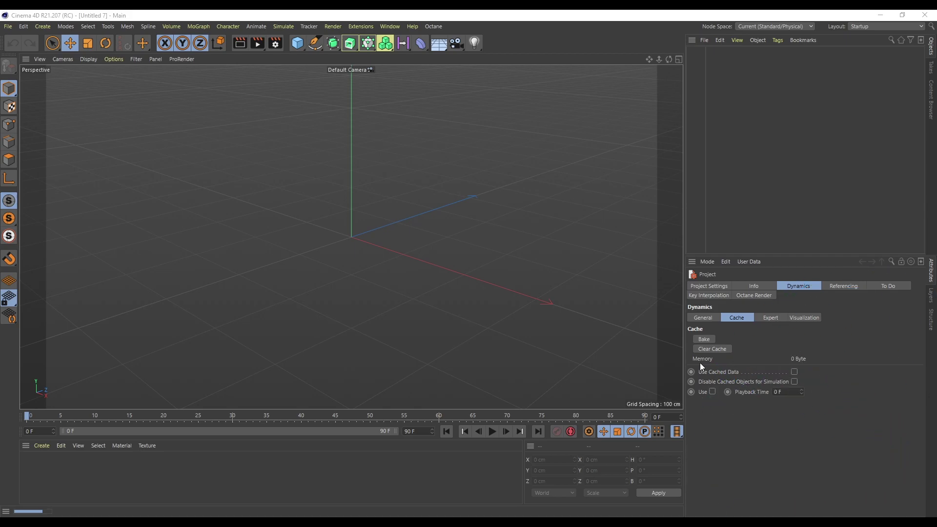
# - Bring up the Thingiverse Marble Machine "Kaleidoscope" page in Chrome as reference
pyautogui.click(299, 491)
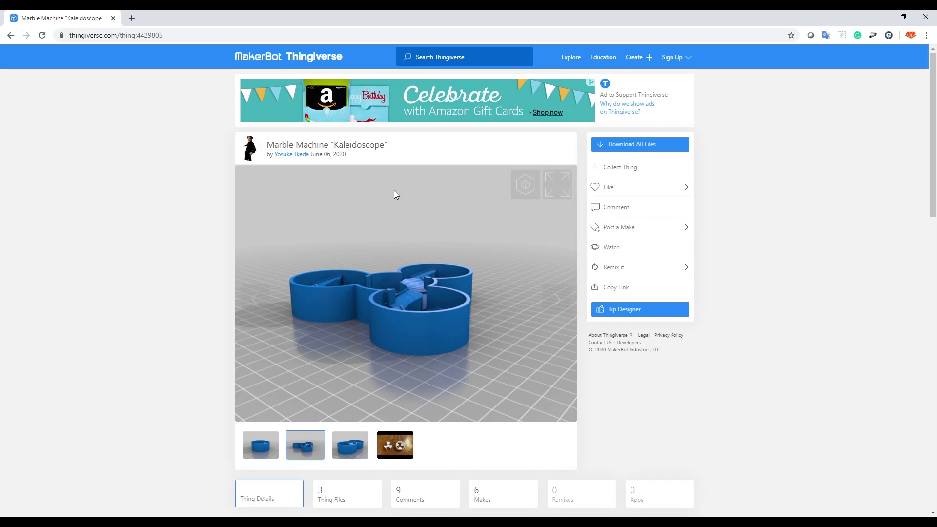
# - Scroll through the Kaleidoscope page's summary and print settings, then back to the top
pyautogui.scroll(-8, 366, 274)
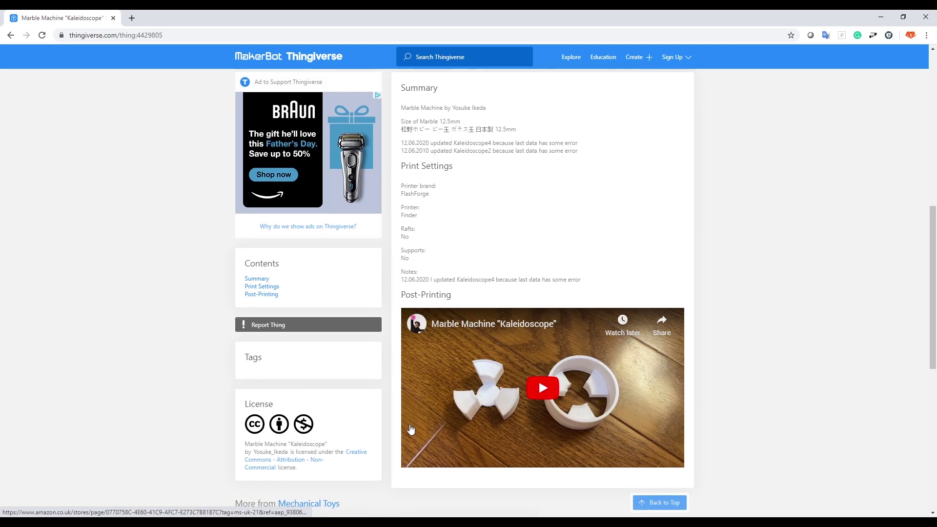
pyautogui.scroll(-2, 313, 337)
pyautogui.scroll(10, 742, 294)
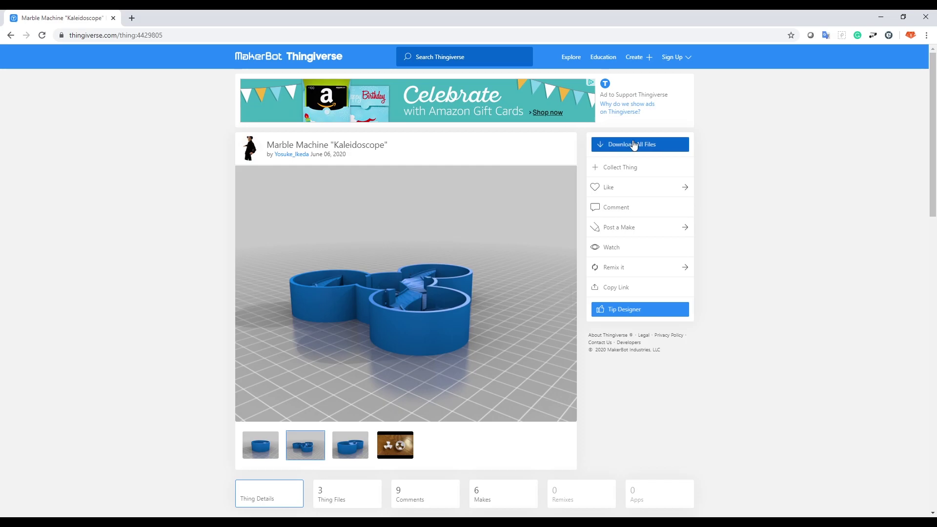
# - Close Chrome and drag Kaleidoscope4.stl from the Large icons files folder into Cinema 4D
pyautogui.click(925, 17)
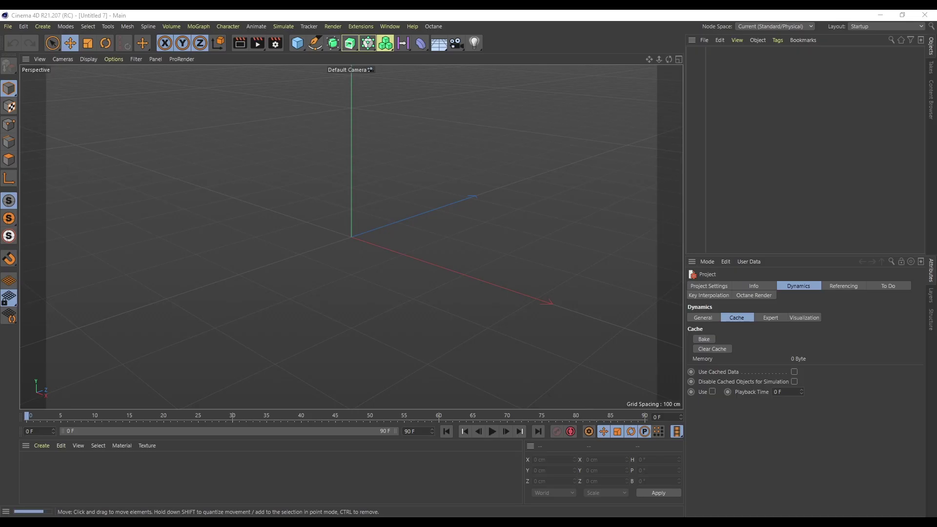
pyautogui.moveTo(563, 121); pyautogui.dragTo(526, 125)
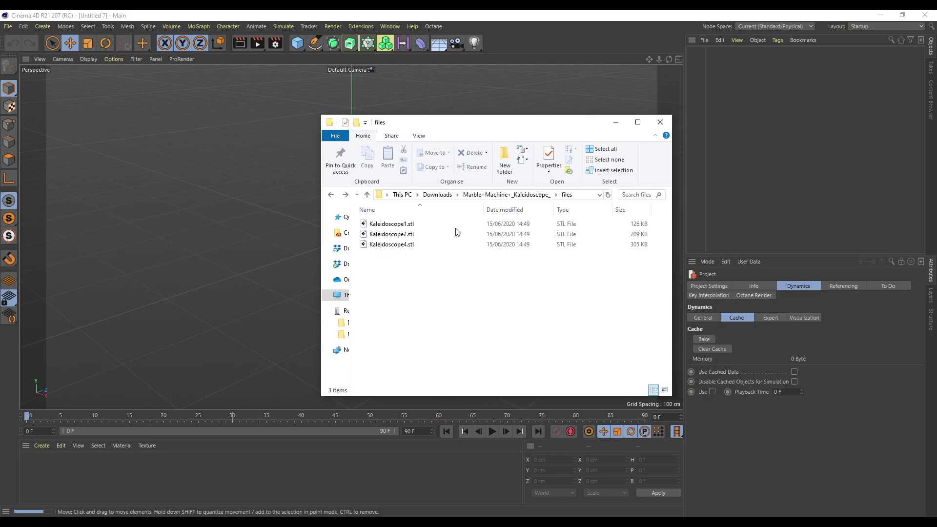
pyautogui.click(664, 390)
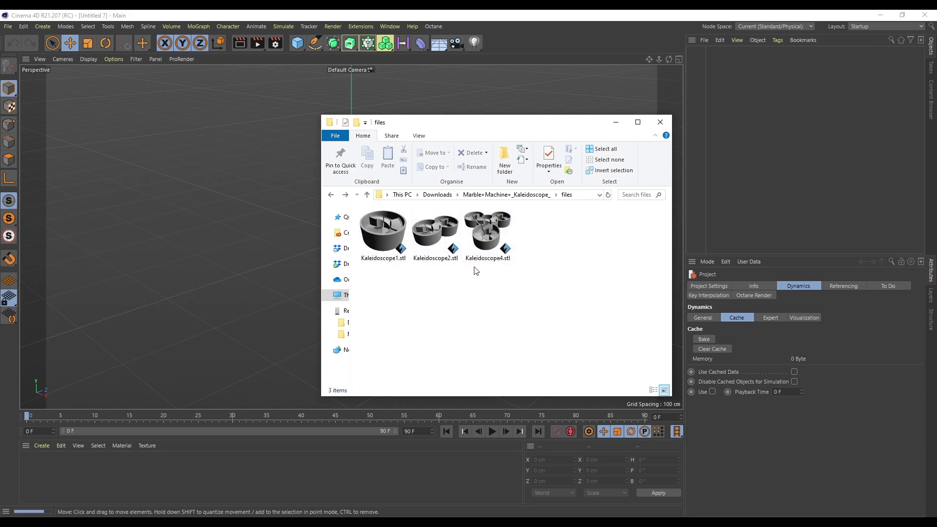
pyautogui.moveTo(488, 237); pyautogui.dragTo(182, 209)
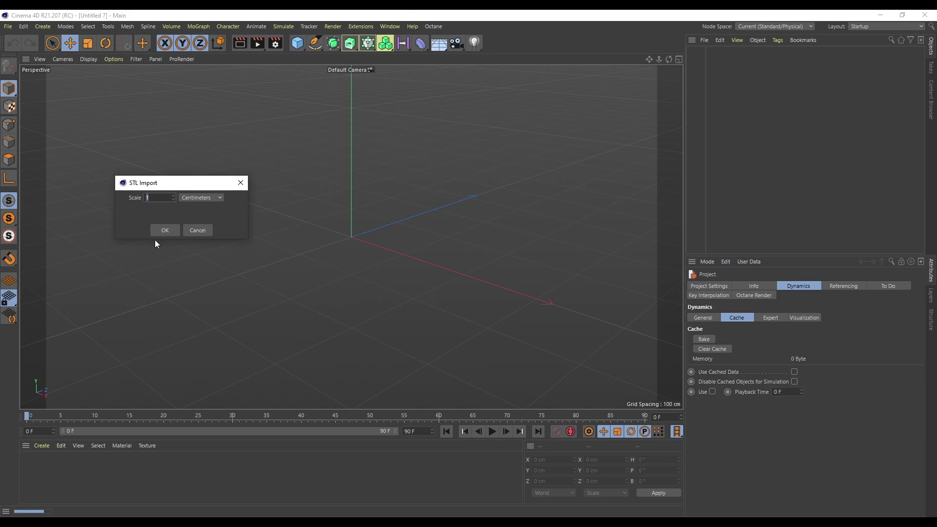
# - Import Kaleidoscope4 at scale 1 and view it in Gouraud Shading (Lines) from a low side angle
pyautogui.click(167, 233)
pyautogui.moveTo(668, 59); pyautogui.dragTo(608, 55)
pyautogui.press('n')
pyautogui.press('b')
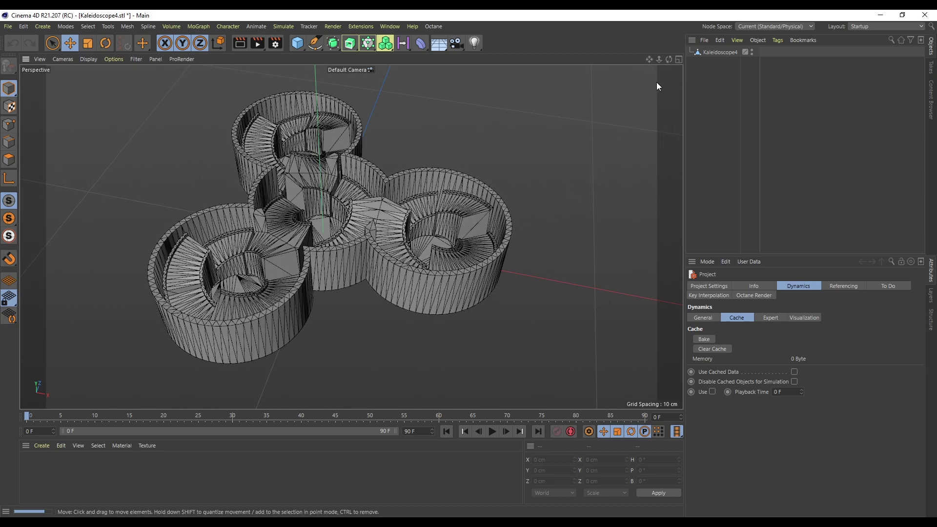
pyautogui.moveTo(668, 59); pyautogui.dragTo(661, 78)
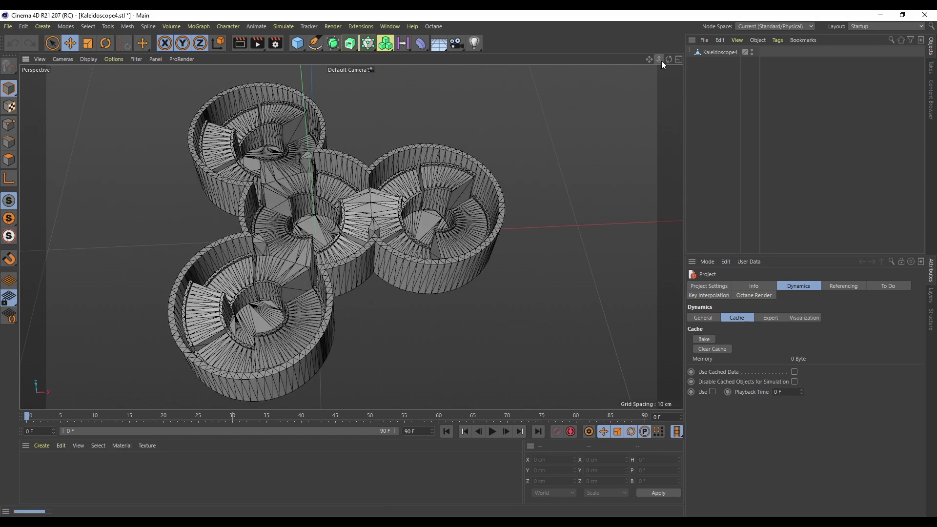
pyautogui.moveTo(668, 59); pyautogui.dragTo(717, 69)
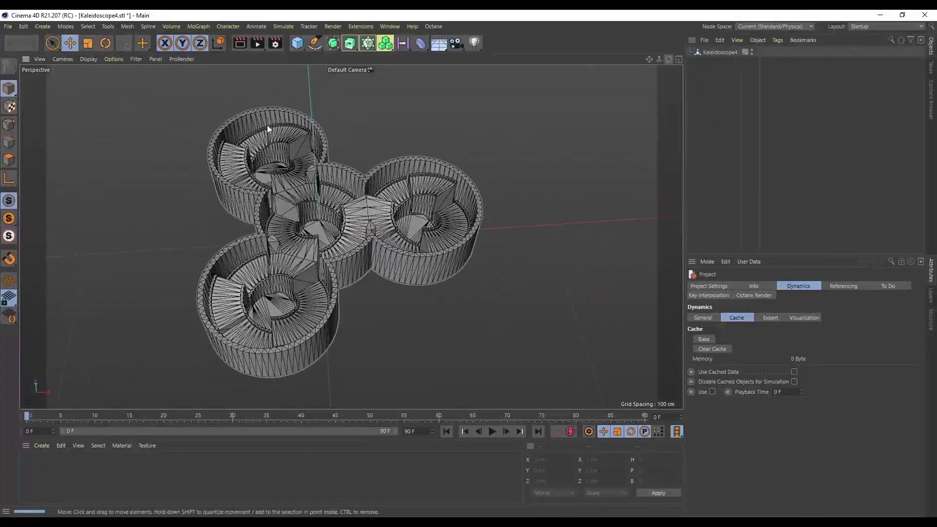
# - Split Kaleidoscope4 into separate objects with Polygon Groups to Objects
pyautogui.click(721, 52)
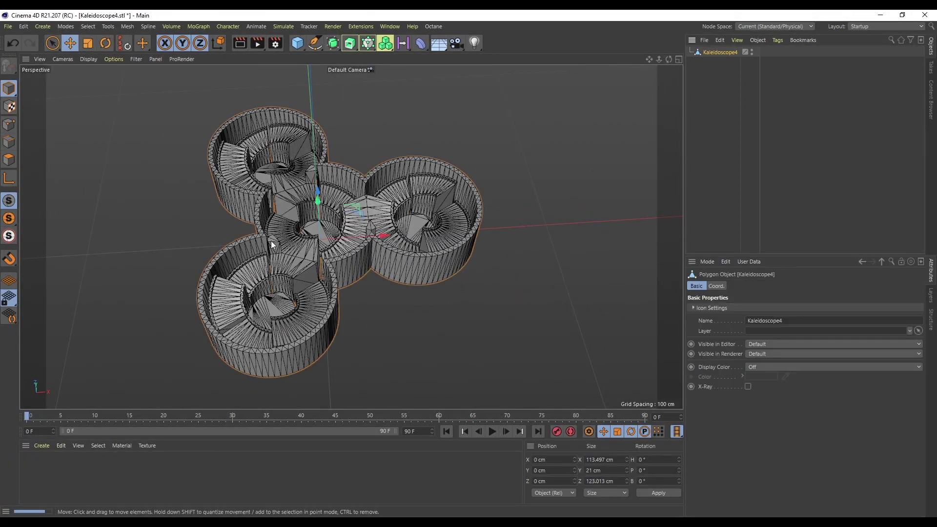
pyautogui.click(127, 27)
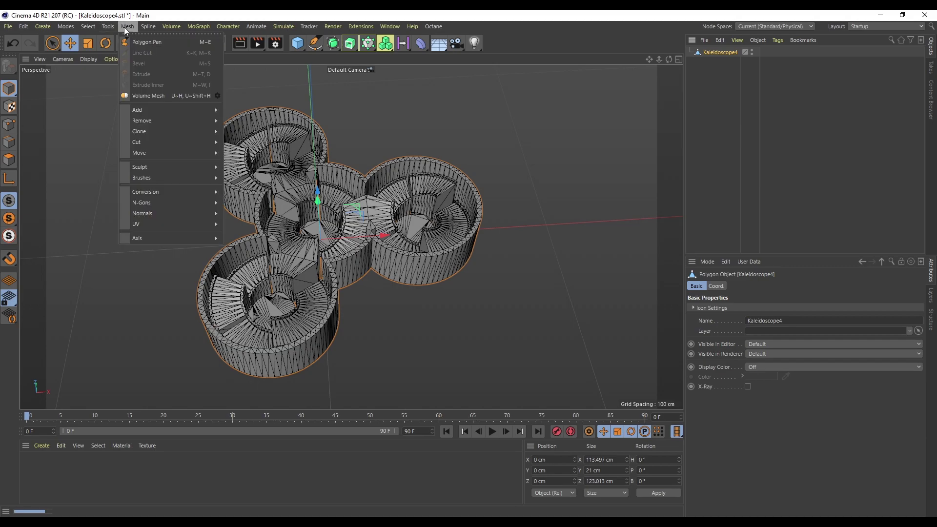
pyautogui.moveTo(170, 191)
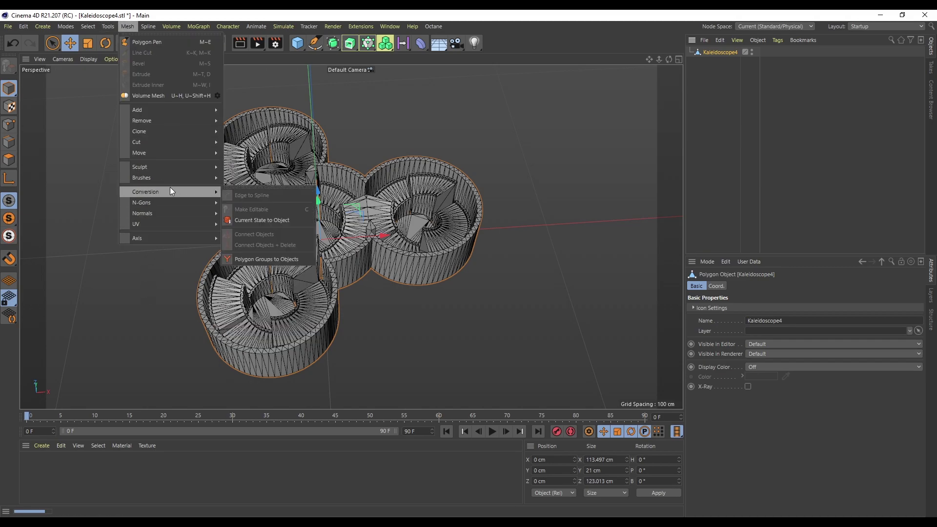
pyautogui.click(266, 260)
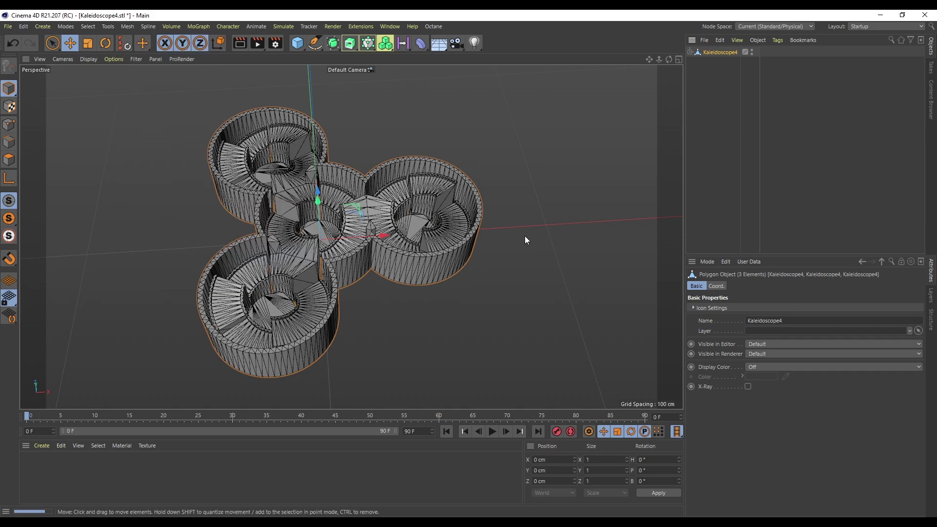
# - Move the two child parts out of their parent and delete the middle Kaleidoscope4 object
pyautogui.click(716, 52)
pyautogui.click(690, 52)
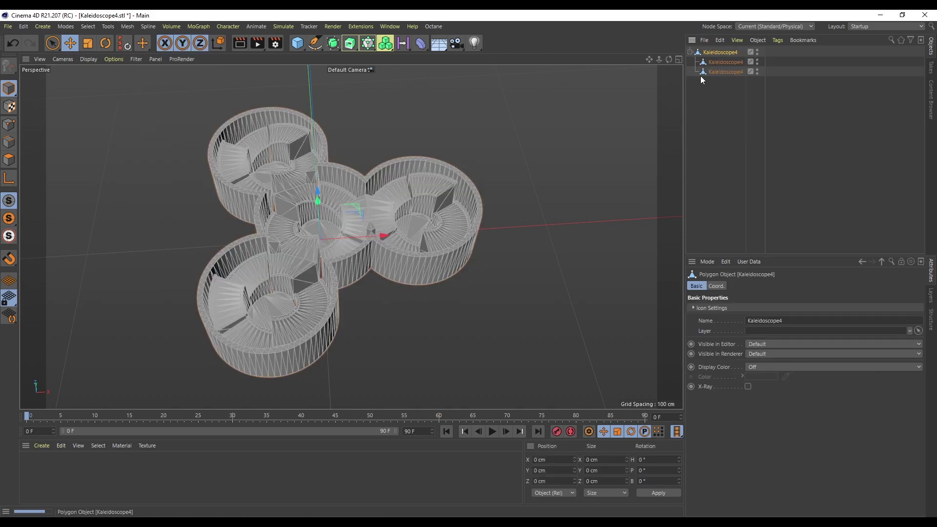
pyautogui.keyDown('shift'); pyautogui.click(721, 63); pyautogui.keyUp('shift')
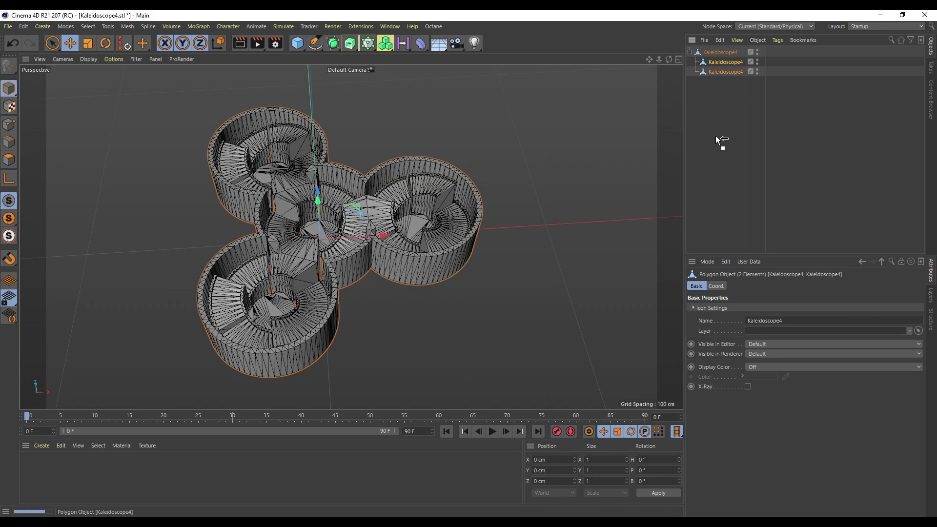
pyautogui.moveTo(715, 136); pyautogui.dragTo(715, 132)
pyautogui.click(713, 61)
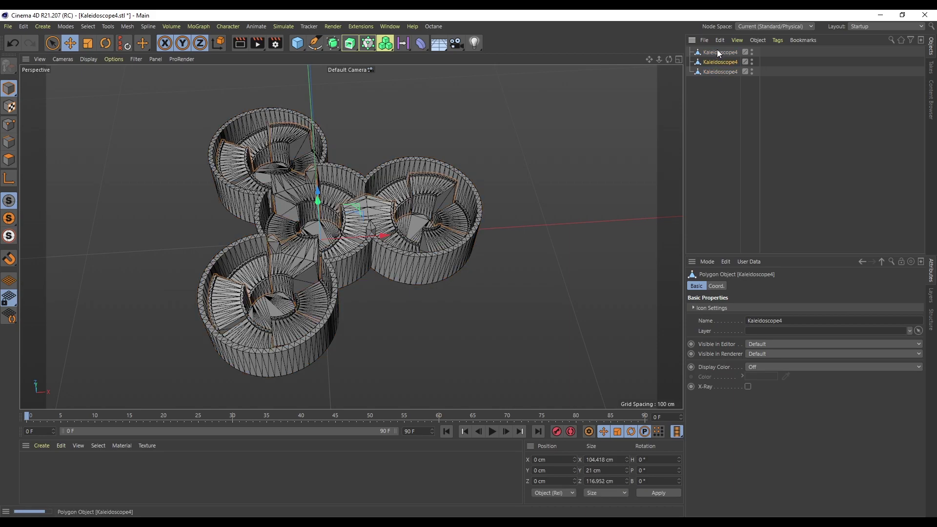
pyautogui.press('Delete')
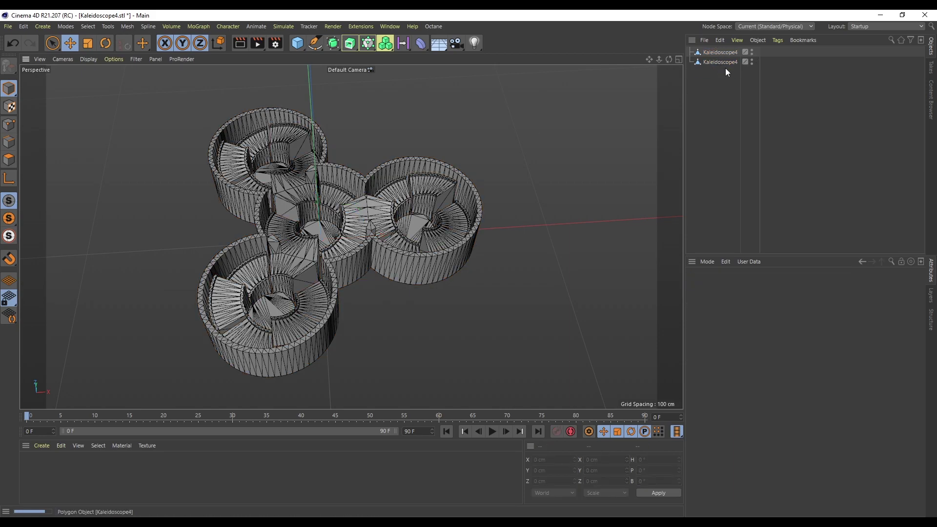
# - Test-move the first Kaleidoscope4 part down on Y, then undo the move
pyautogui.click(726, 62)
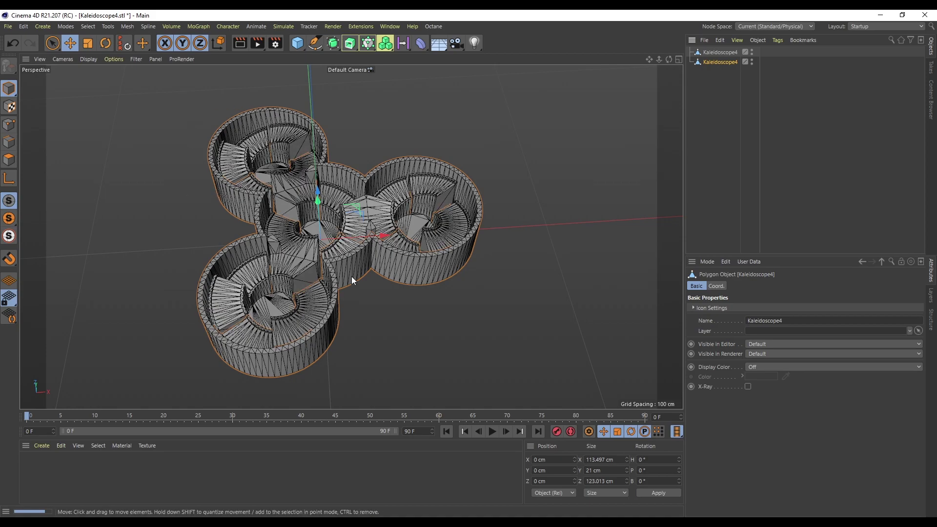
pyautogui.click(727, 51)
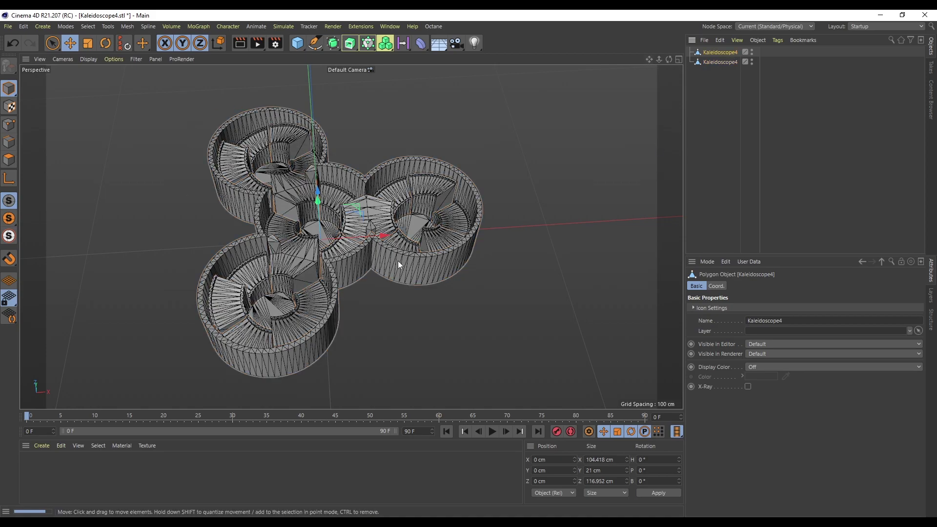
pyautogui.keyDown('alt'); pyautogui.moveTo(345, 323); pyautogui.dragTo(306, 186); pyautogui.keyUp('alt')
pyautogui.hotkey('ctrl', 'z')
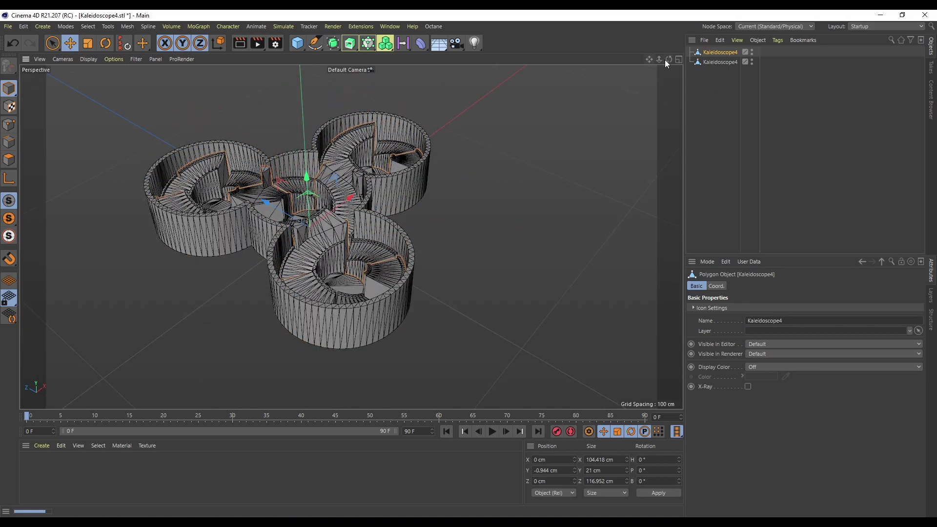
pyautogui.moveTo(667, 59); pyautogui.dragTo(647, 68)
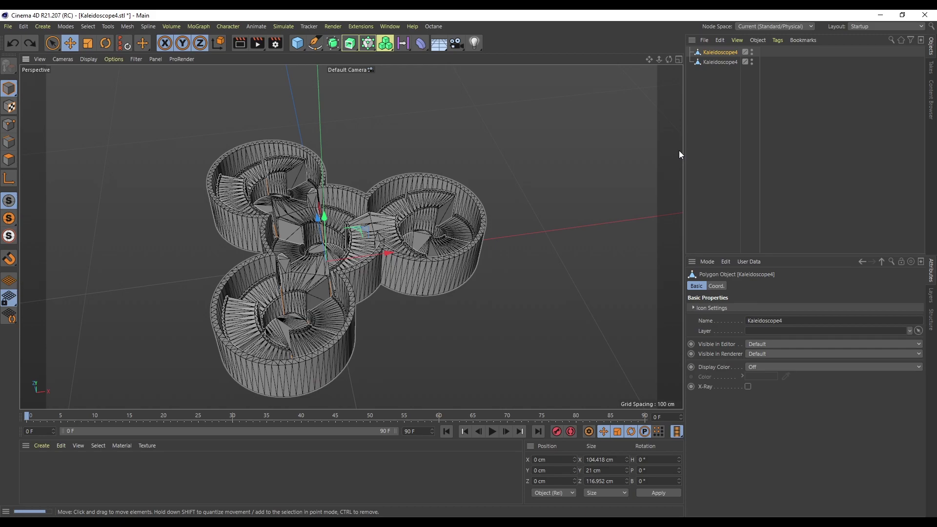
# - Wrap a Kaleidoscope4 part in a Cloner with Count 1, then select the Cloner
pyautogui.keyDown('alt'); pyautogui.click(370, 45); pyautogui.keyUp('alt')
pyautogui.write('1')
pyautogui.press('Return')
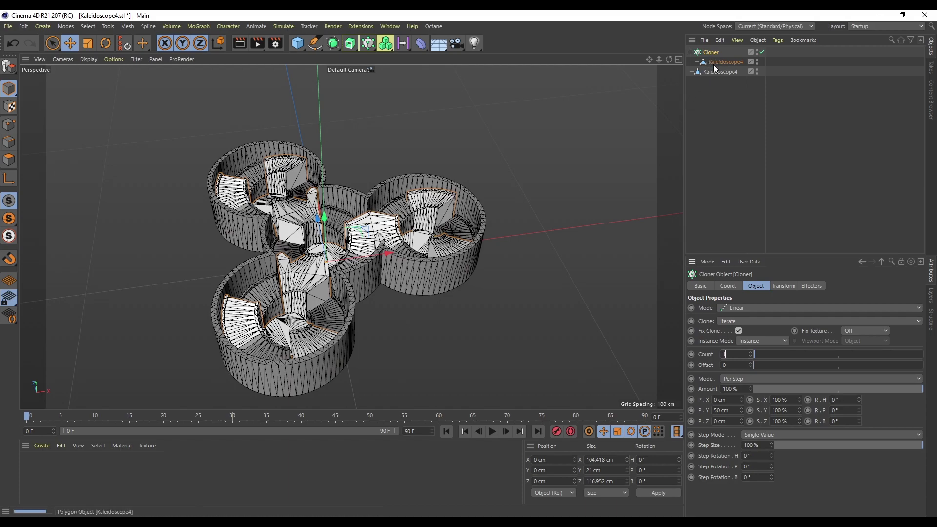
pyautogui.click(722, 139)
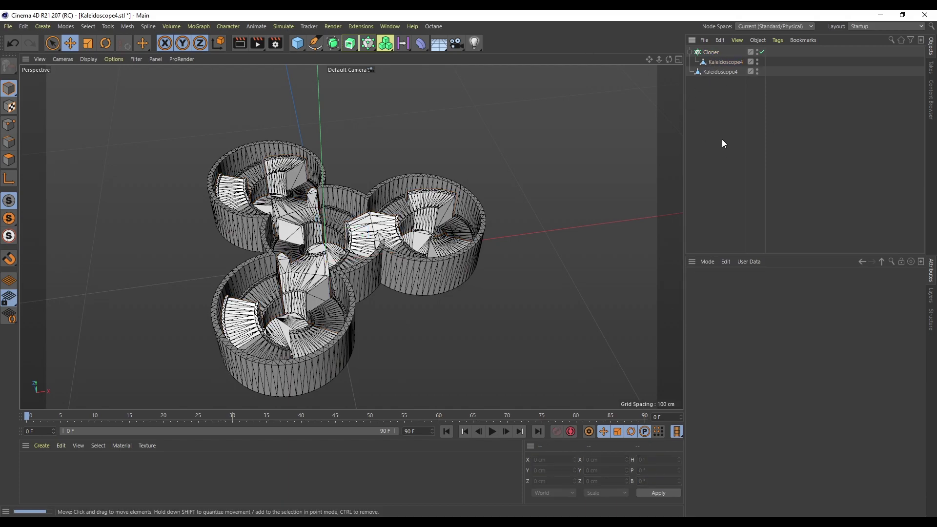
pyautogui.click(711, 52)
# - Add a Plain effector to the Cloner and set its position offset P.Y to -12 cm
pyautogui.click(197, 27)
pyautogui.moveTo(220, 43)
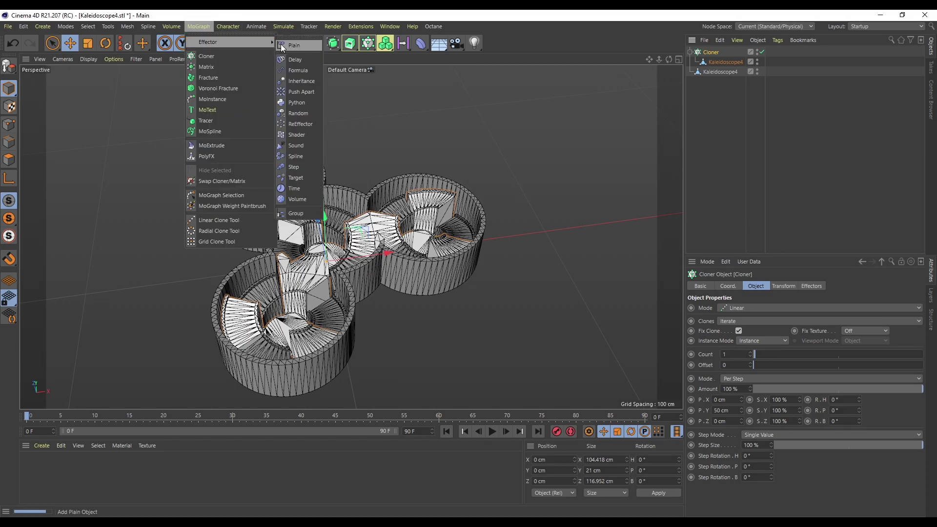
pyautogui.click(294, 45)
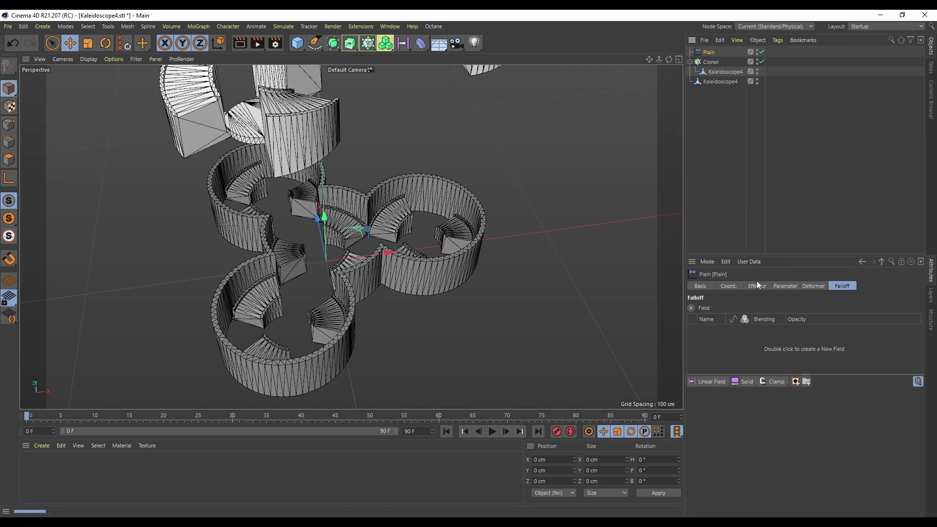
pyautogui.click(780, 286)
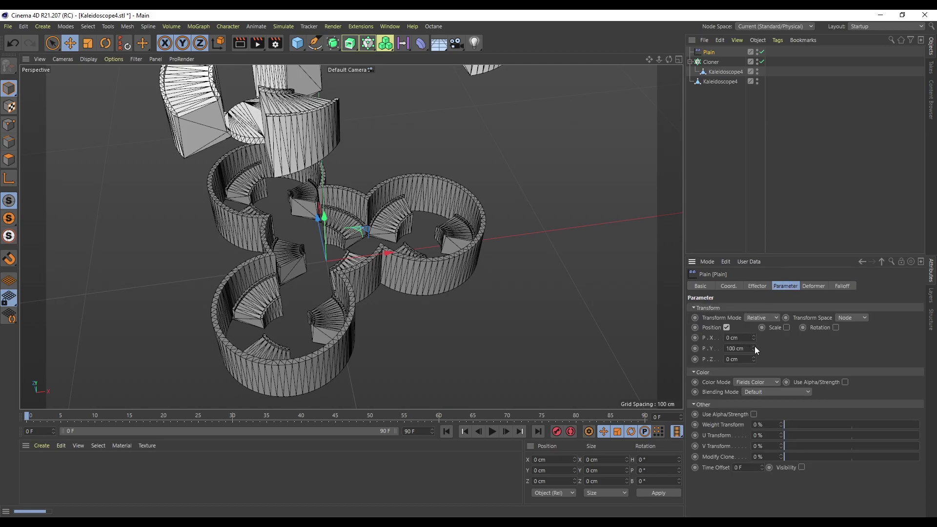
pyautogui.moveTo(753, 347); pyautogui.dragTo(753, 357)
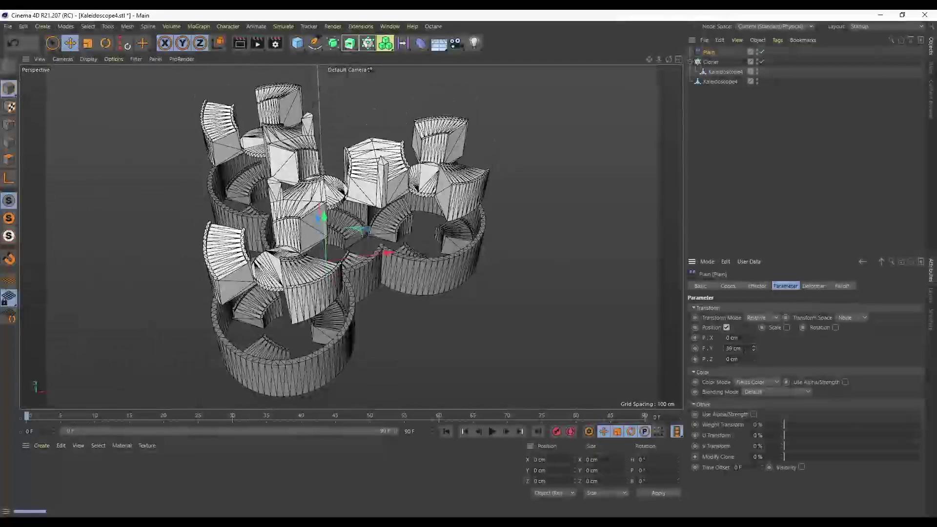
pyautogui.doubleClick(733, 348)
pyautogui.write('0')
pyautogui.press('Return')
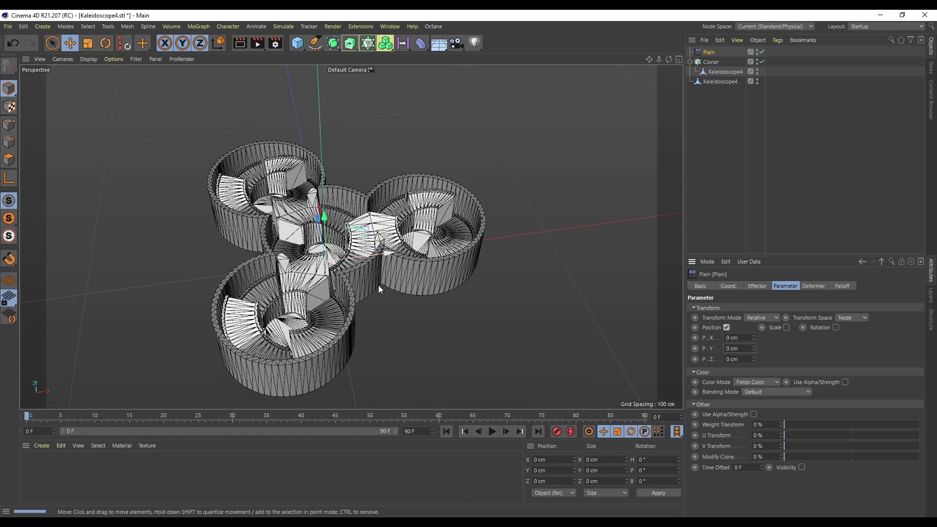
pyautogui.moveTo(754, 348)
pyautogui.mouseDown()
pyautogui.moveTo(745, 353)
pyautogui.moveTo(757, 359)
pyautogui.mouseUp()
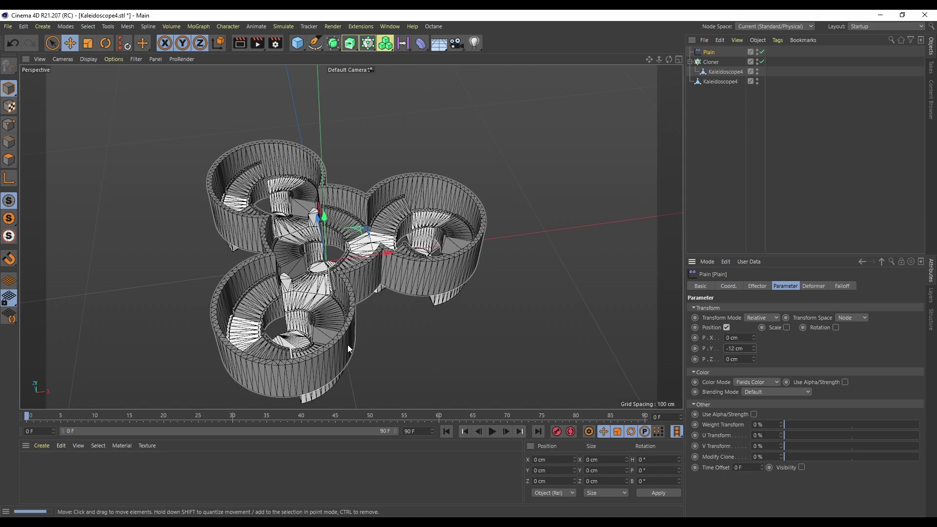
# - Add a Linear Field to the Plain effector's falloff and slide it along X at frame 0
pyautogui.click(828, 153)
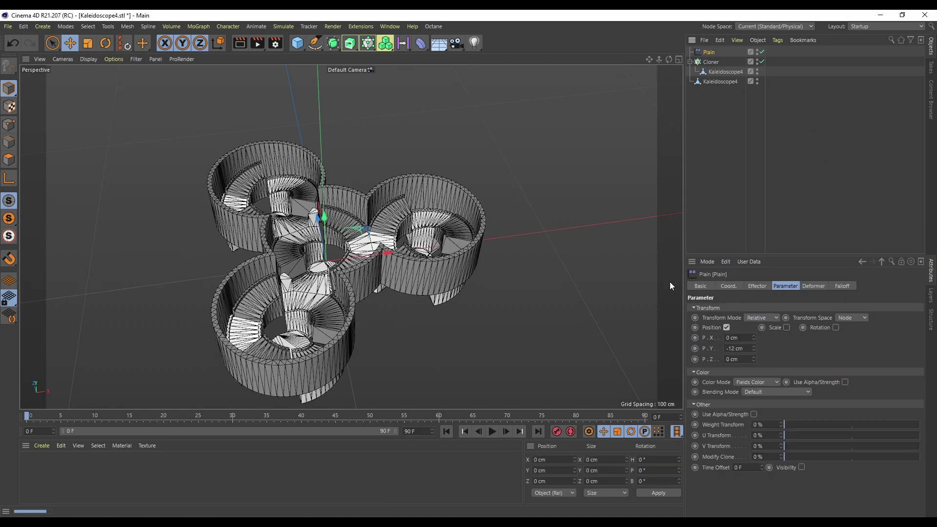
pyautogui.click(843, 287)
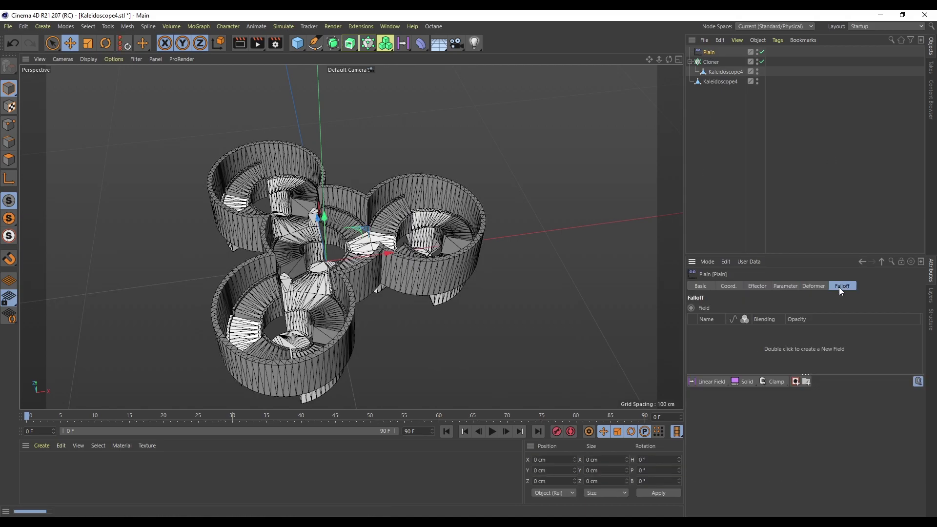
pyautogui.click(705, 382)
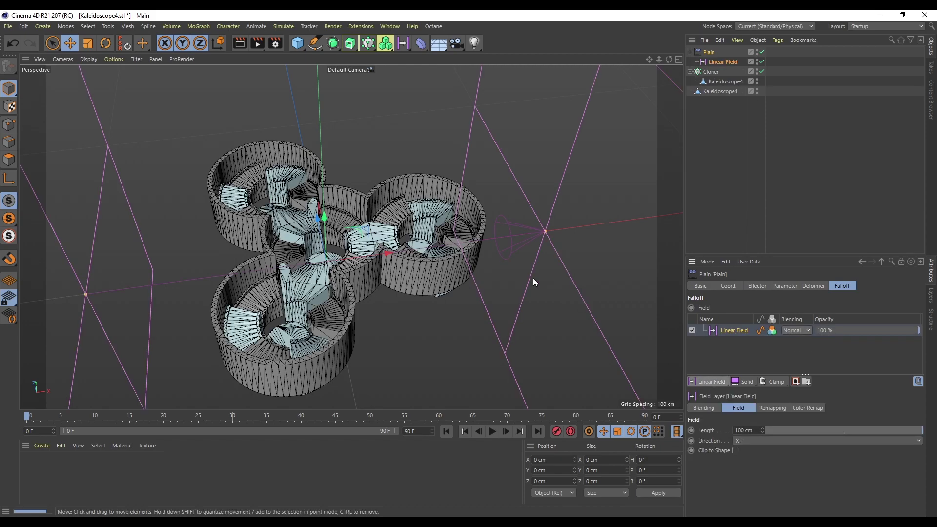
pyautogui.scroll(-5, 533, 277)
pyautogui.moveTo(488, 239); pyautogui.dragTo(532, 275)
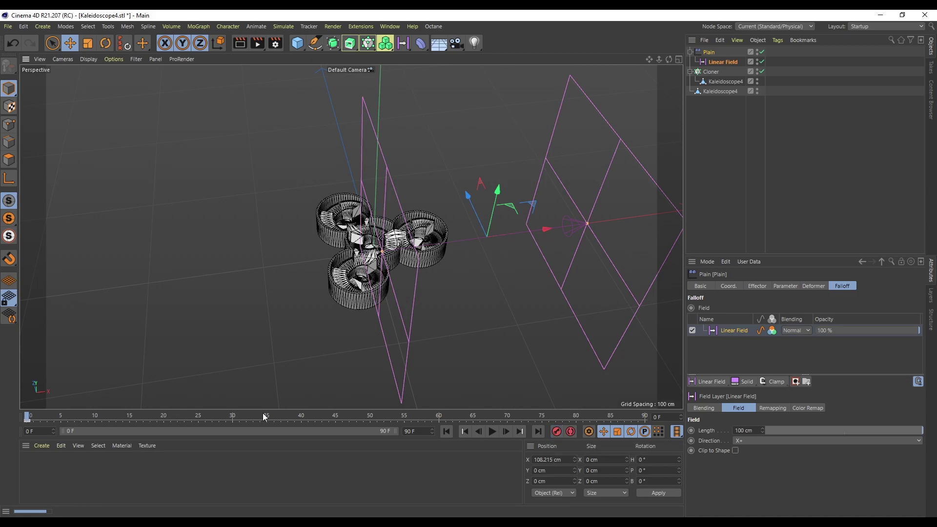
# - At frame 50, move the Linear Field to the model's far left and preview the sweep
pyautogui.click(371, 419)
pyautogui.moveTo(536, 231); pyautogui.dragTo(302, 251)
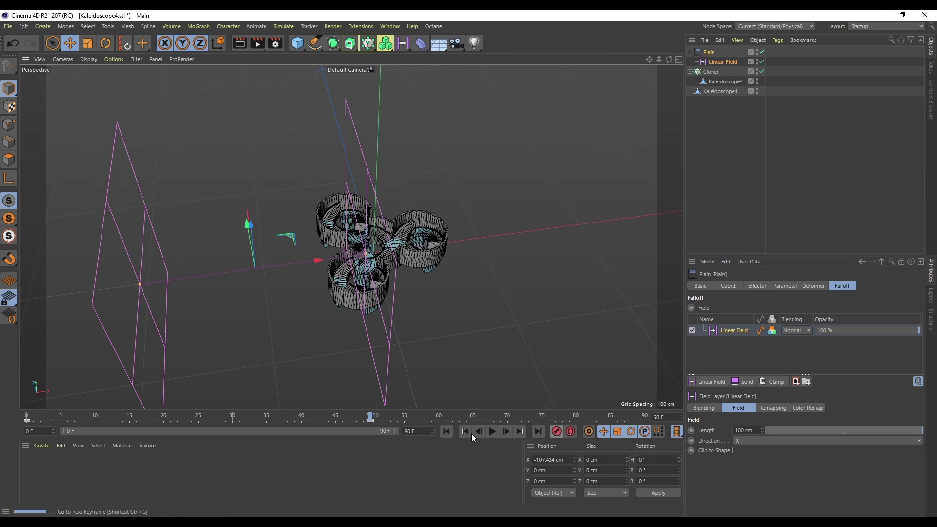
pyautogui.click(499, 433)
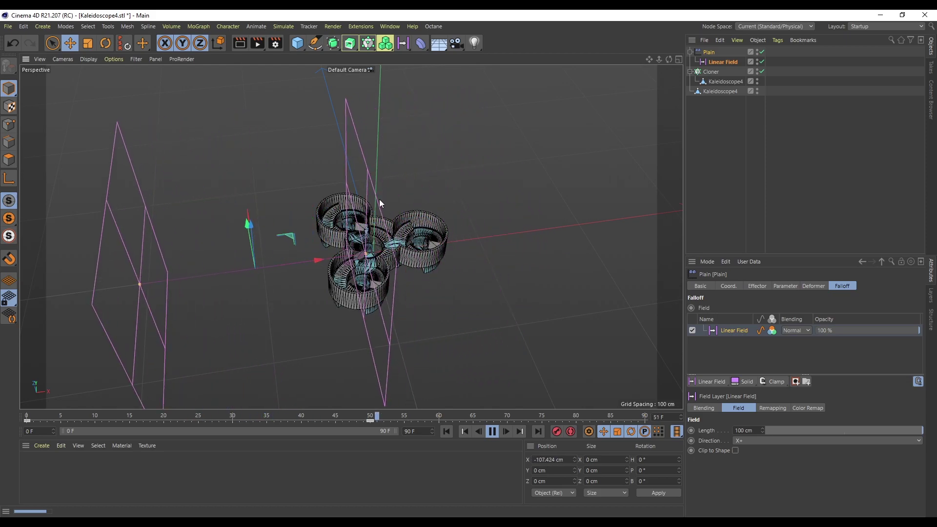
pyautogui.click(492, 432)
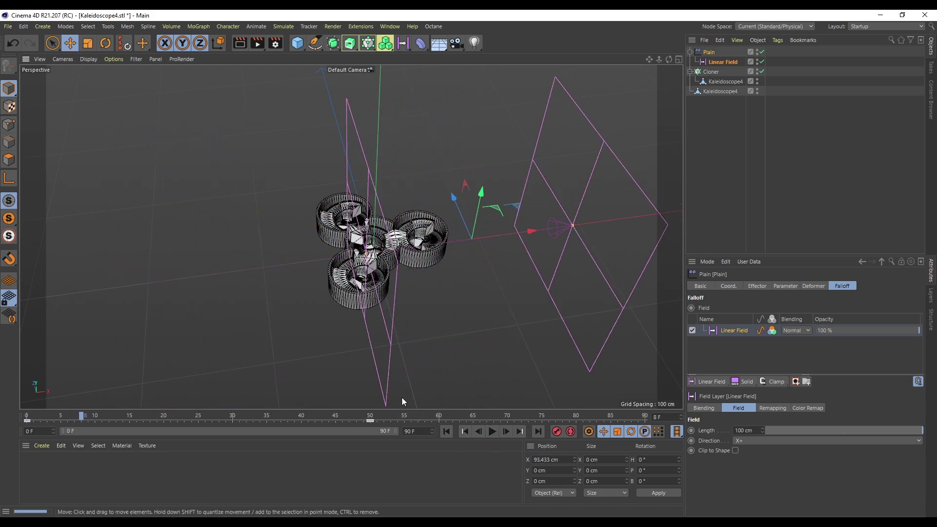
# - In the Animate layout, set the Linear Field track's after-last-key behaviour to Oscillate
pyautogui.click(864, 27)
pyautogui.click(867, 37)
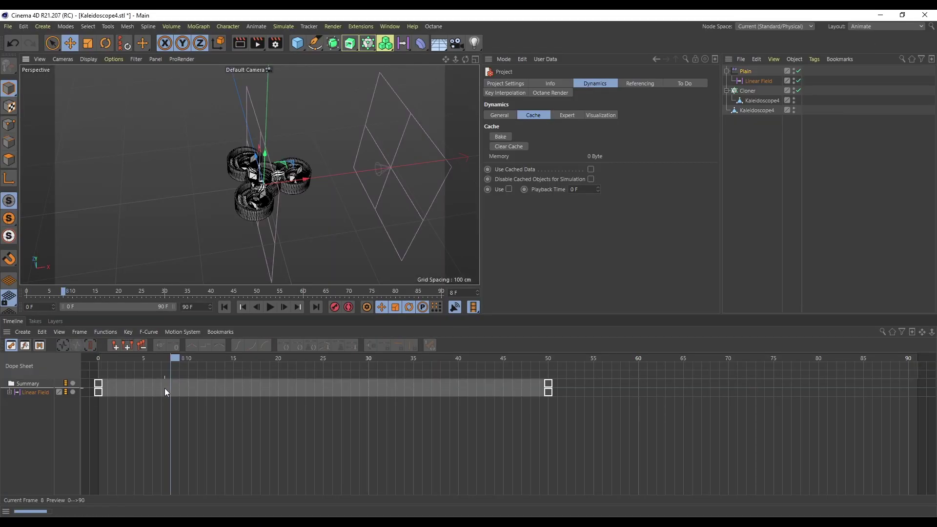
pyautogui.click(34, 392)
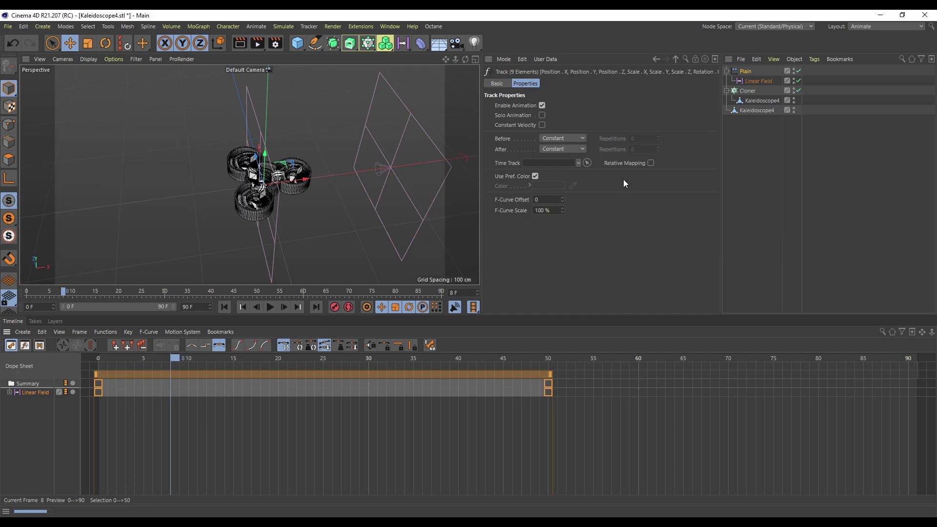
pyautogui.click(558, 149)
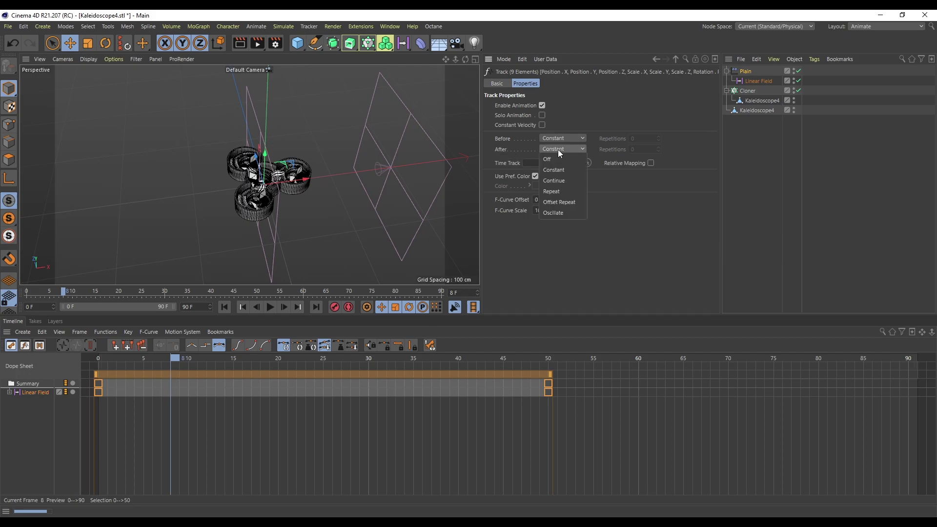
pyautogui.click(563, 192)
pyautogui.click(270, 307)
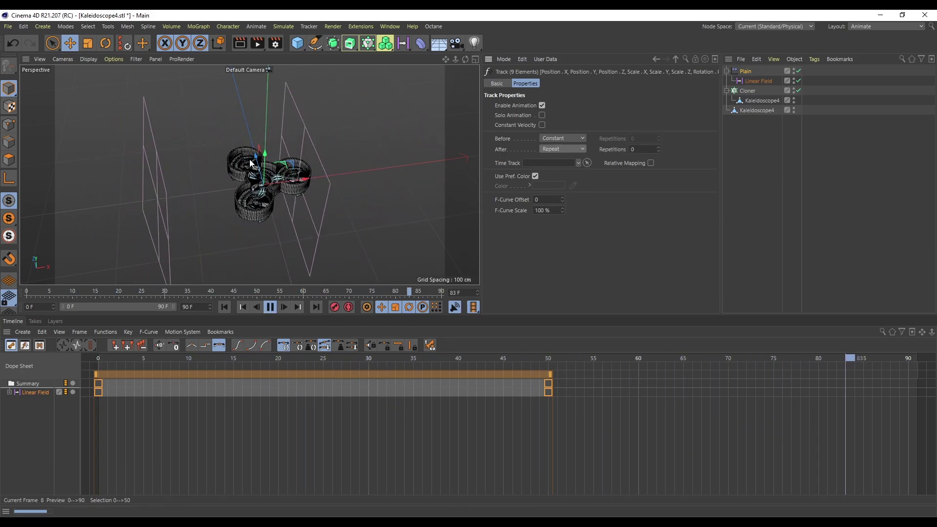
pyautogui.click(579, 151)
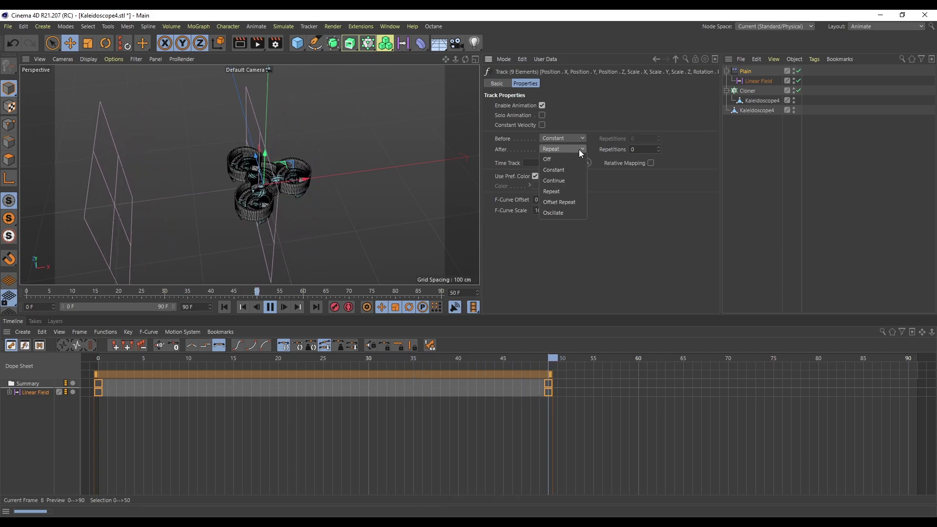
pyautogui.click(567, 211)
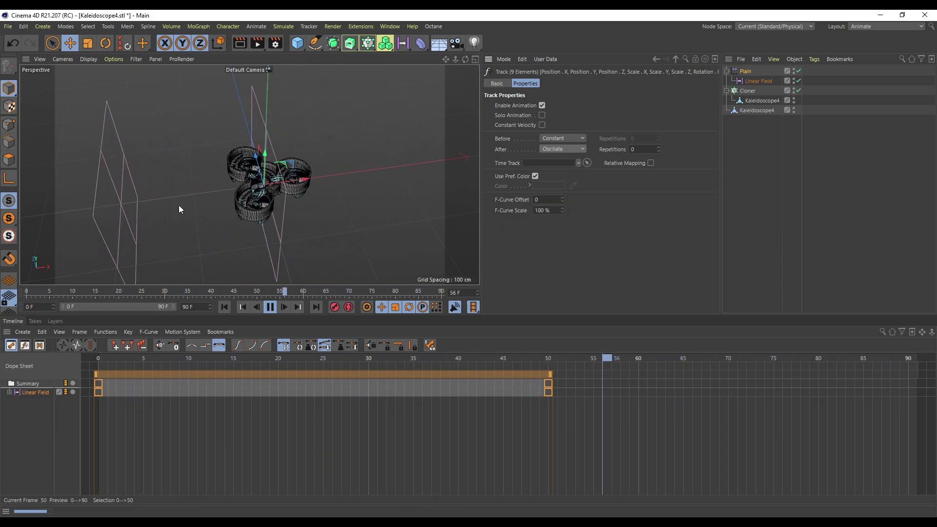
# - Set the scene end frame to 500
pyautogui.doubleClick(191, 307)
pyautogui.write('500')
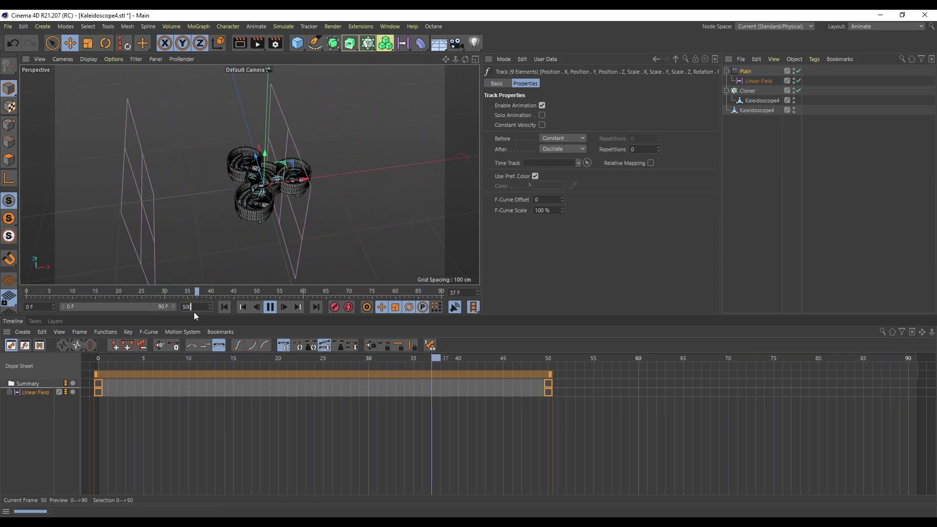
pyautogui.press('Return')
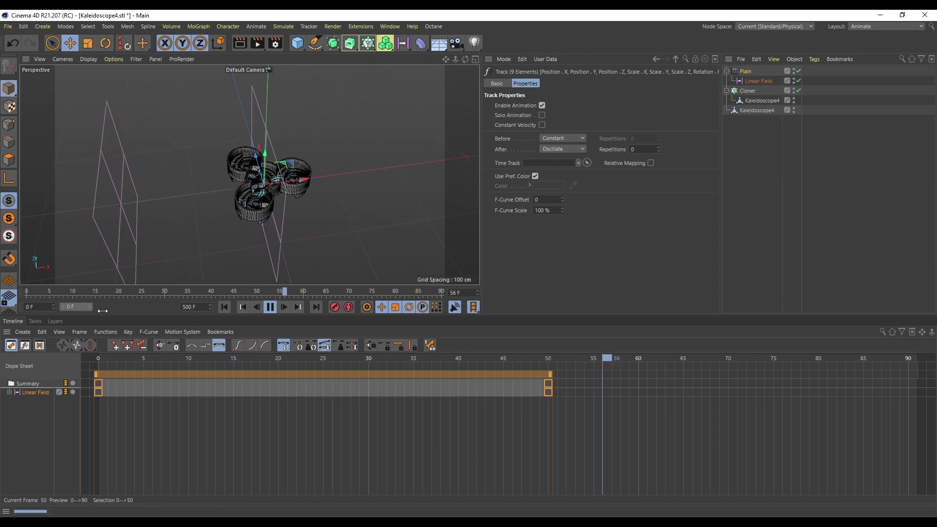
# - Extend the preview range to 0–500 and move the sweep's end keys to frame 30
pyautogui.doubleClick(92, 306)
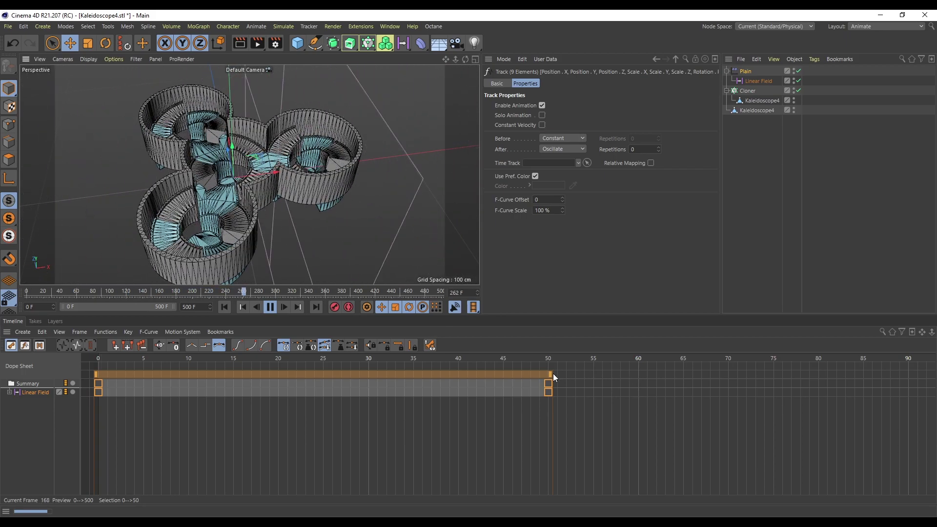
pyautogui.moveTo(552, 376); pyautogui.dragTo(368, 373)
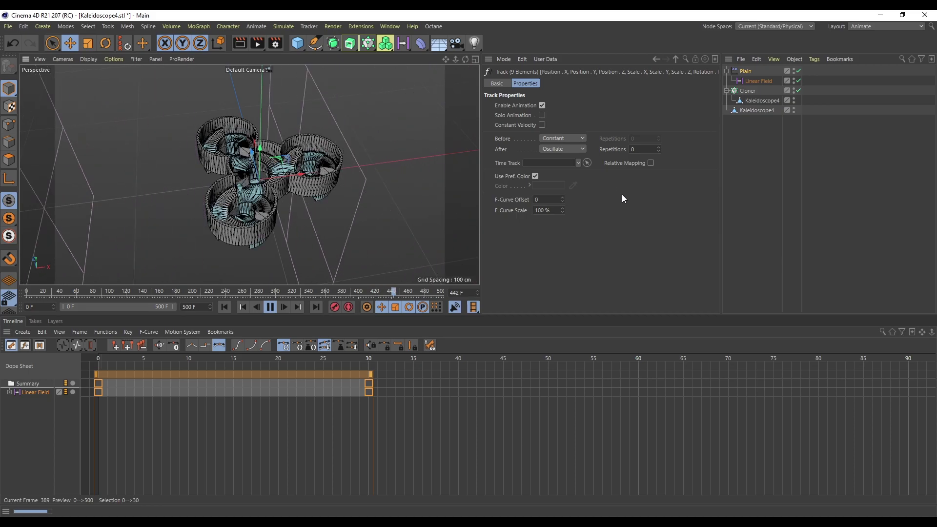
pyautogui.click(828, 174)
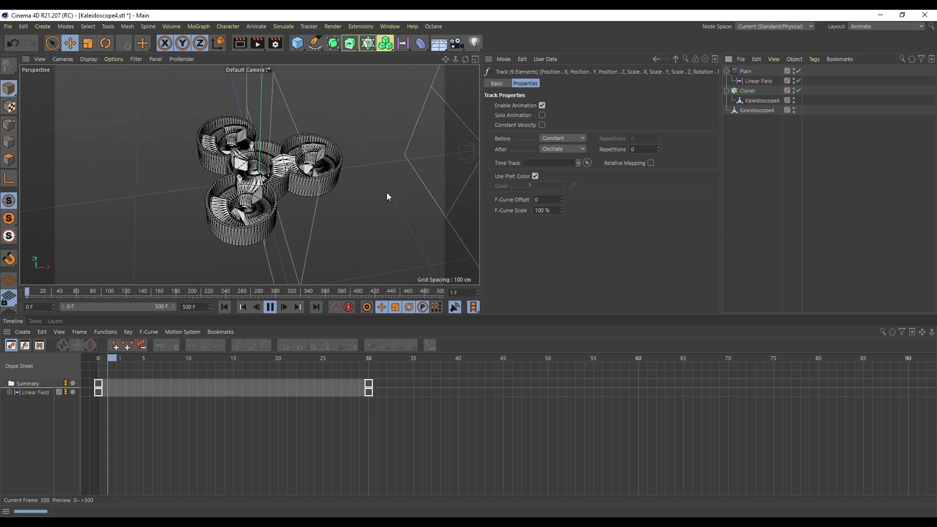
pyautogui.press('F8')
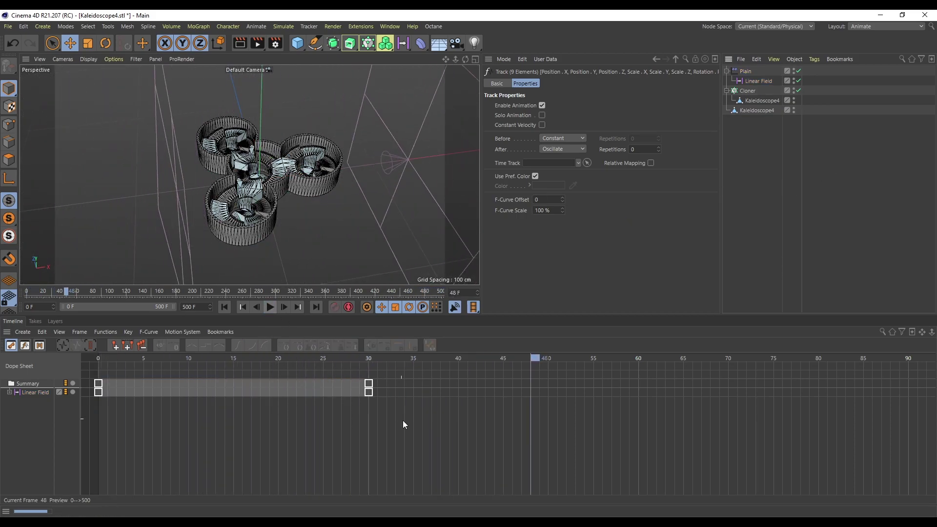
# - Try the end keys at frame 40, preview, then return them to frame 30 and rewind
pyautogui.moveTo(423, 434); pyautogui.dragTo(325, 361)
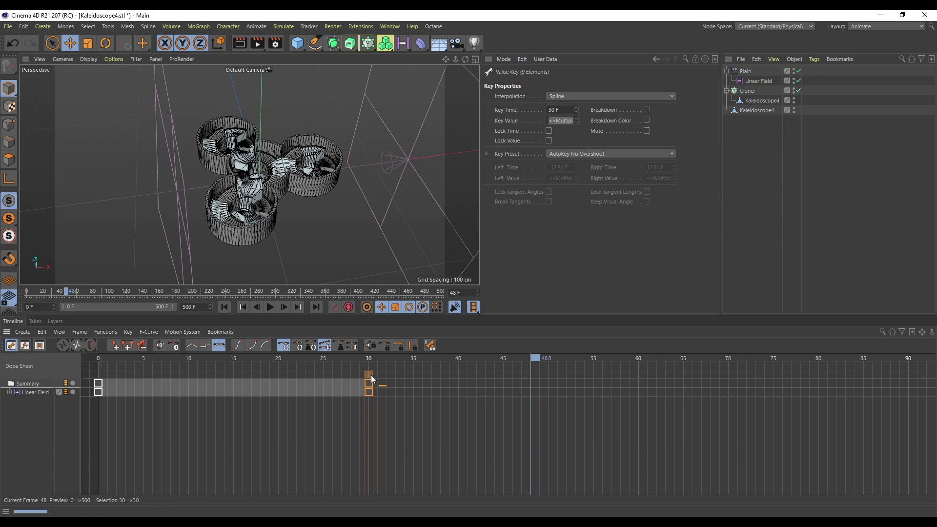
pyautogui.click(367, 374)
pyautogui.moveTo(464, 379); pyautogui.dragTo(463, 380)
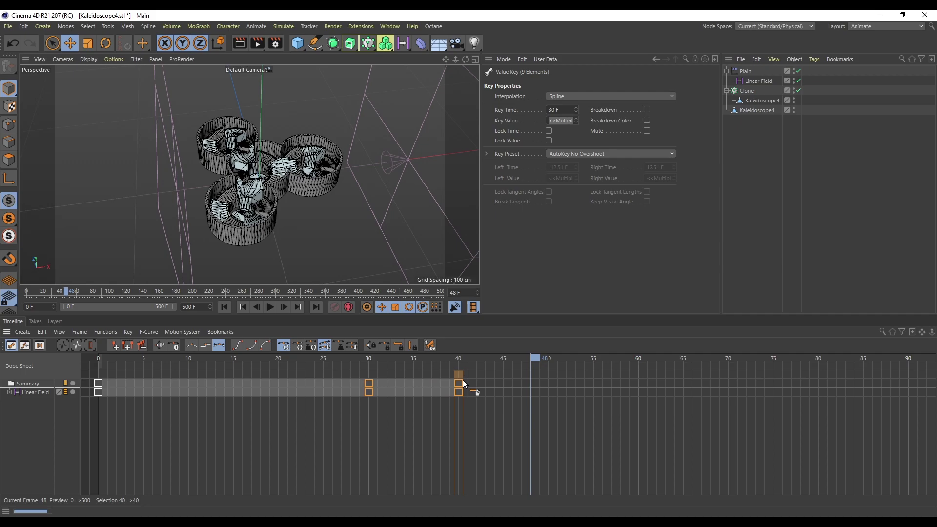
pyautogui.click(224, 306)
pyautogui.click(270, 307)
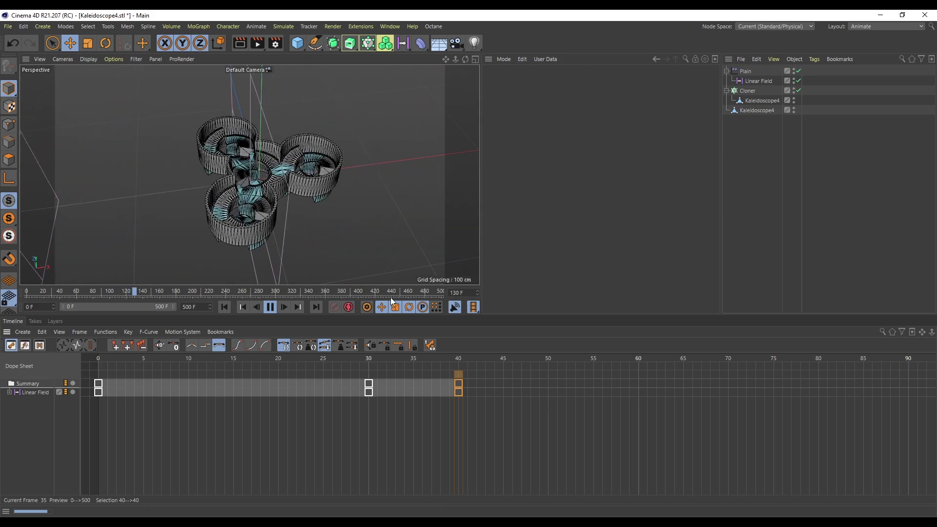
pyautogui.click(458, 386)
pyautogui.moveTo(458, 385); pyautogui.dragTo(369, 385)
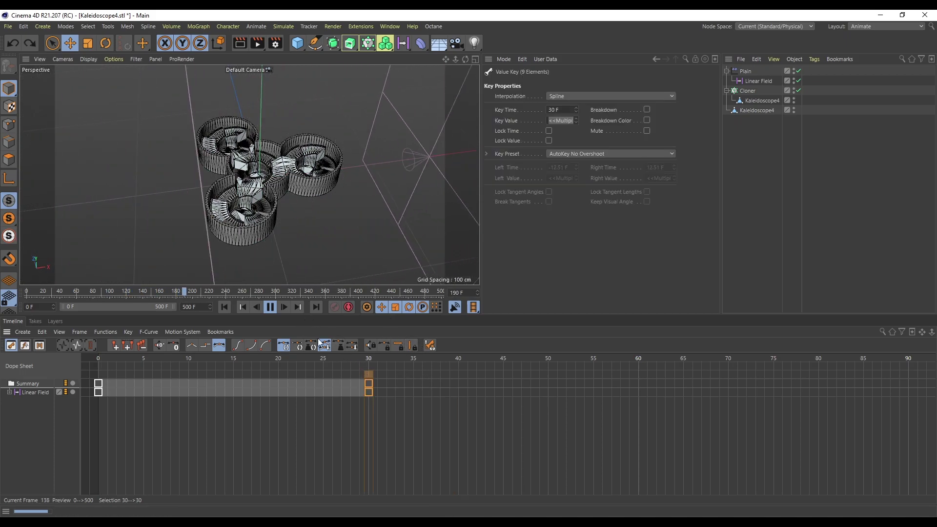
pyautogui.click(269, 306)
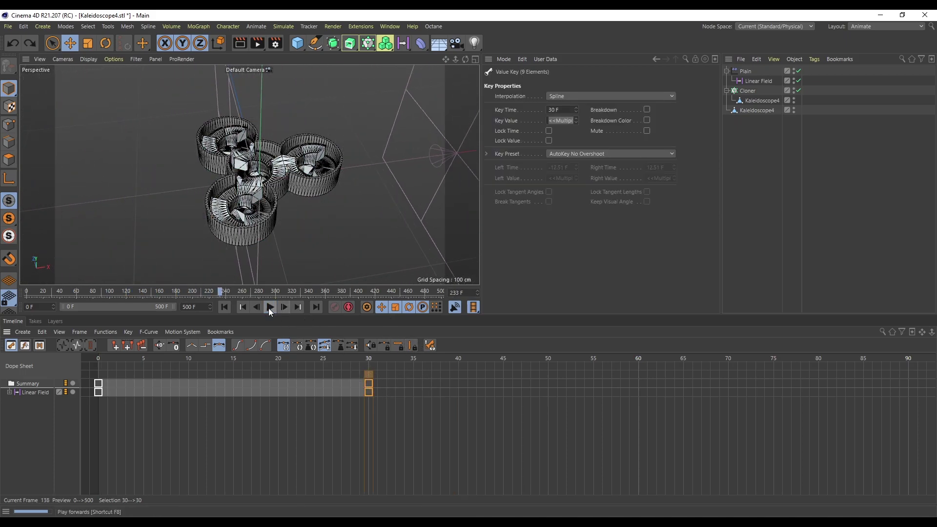
pyautogui.click(225, 307)
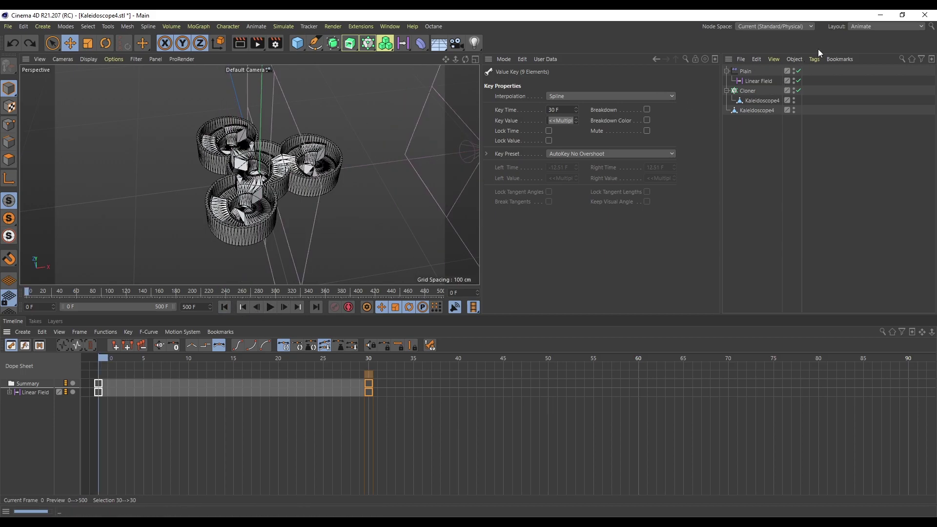
# - Switch back to the Startup layout and add a Sphere primitive
pyautogui.click(859, 27)
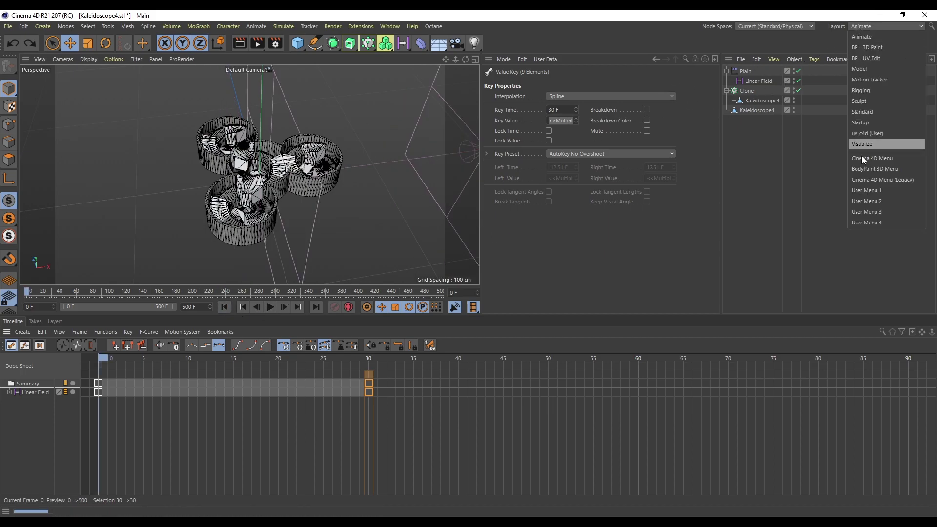
pyautogui.click(873, 122)
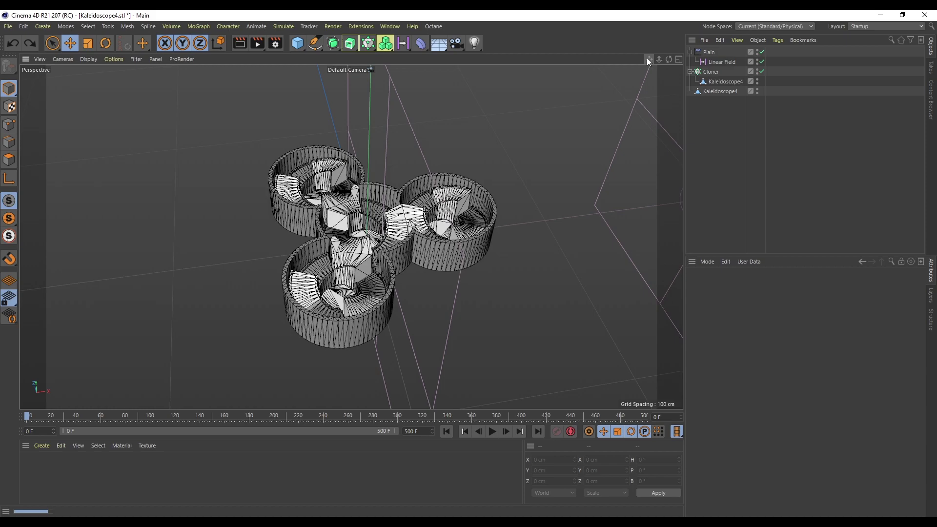
pyautogui.click(298, 45)
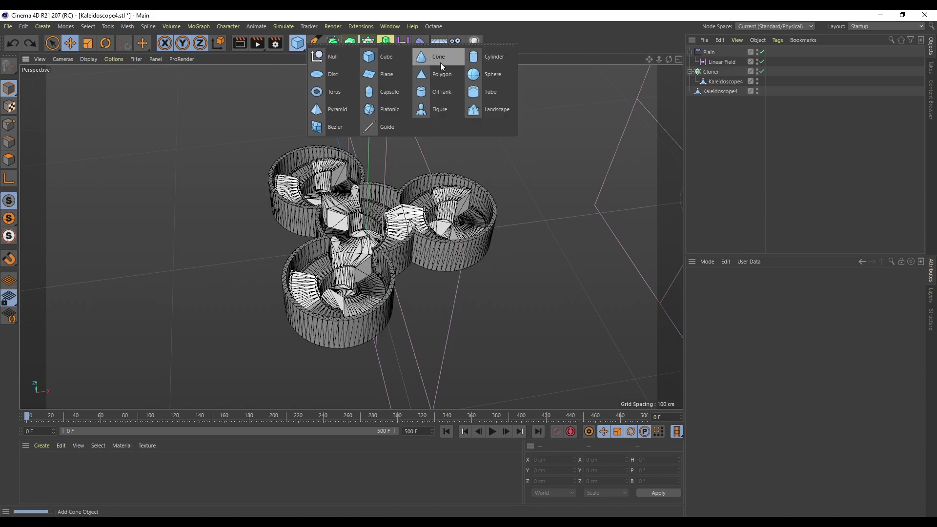
pyautogui.click(497, 75)
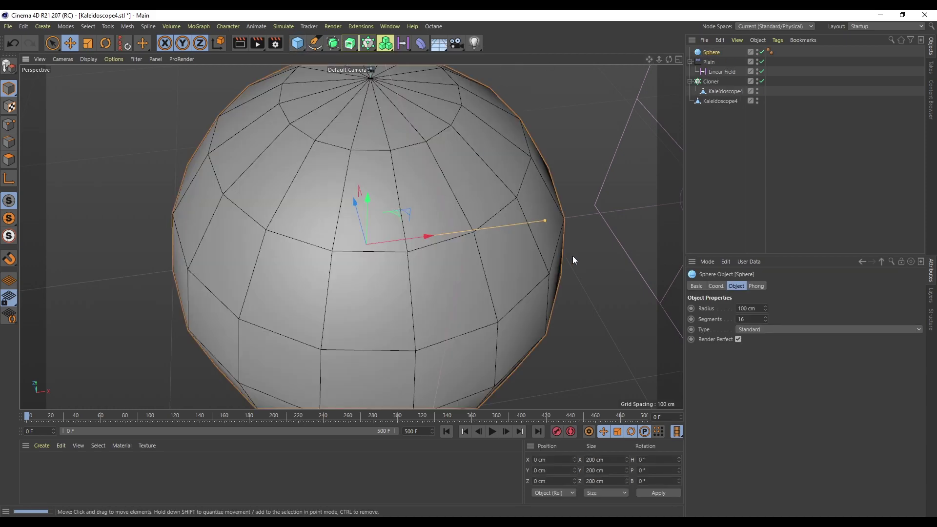
# - Set the sphere's radius to 6 cm and raise it to Y 33.264 cm
pyautogui.click(757, 310)
pyautogui.write('6')
pyautogui.press('Return')
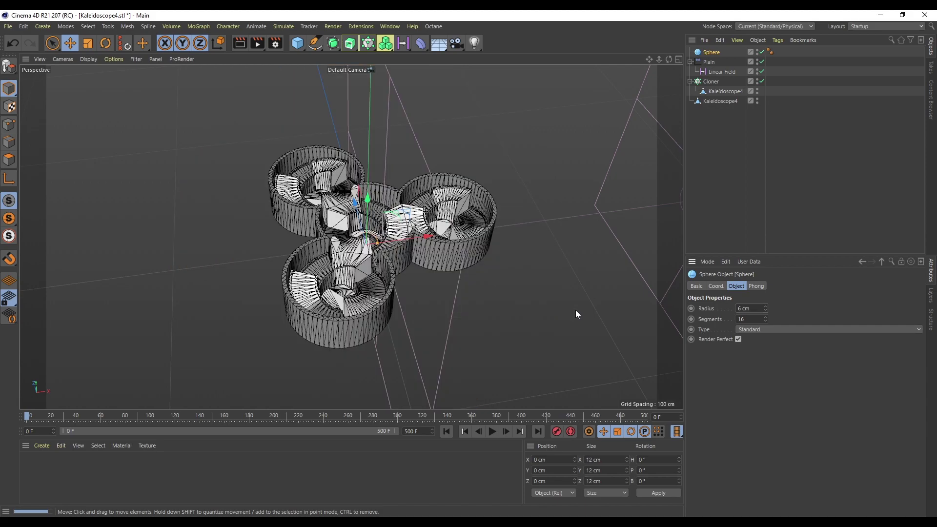
pyautogui.moveTo(368, 202); pyautogui.dragTo(363, 154)
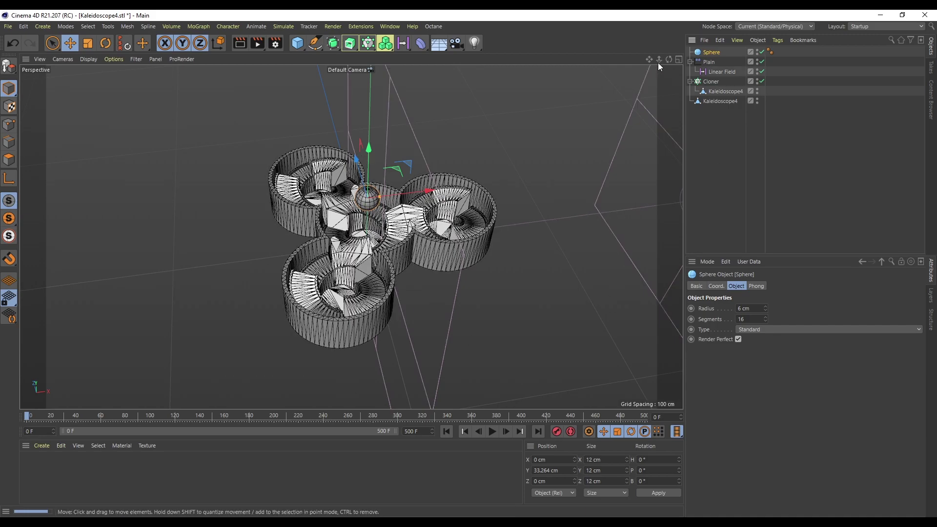
pyautogui.click(679, 60)
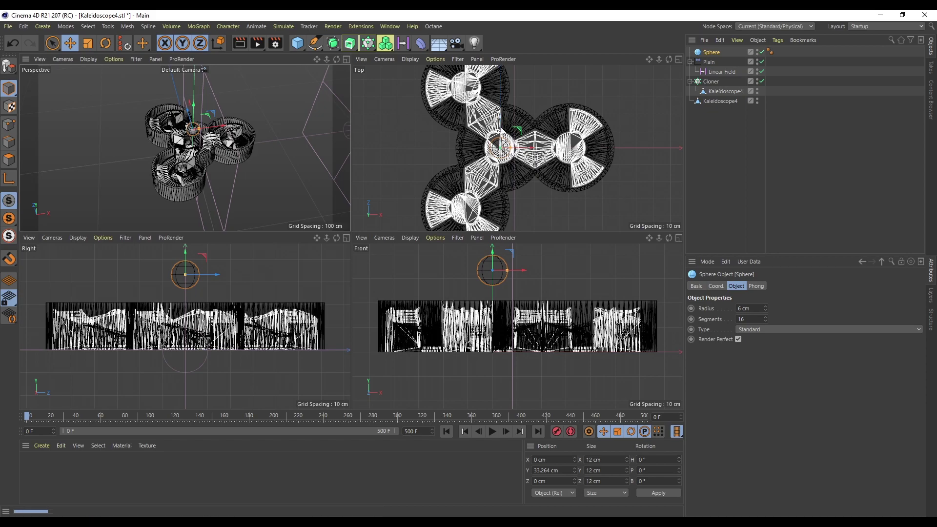
# - Ctrl-drag copies of the sphere in the Top view, creating Sphere.1 and Sphere.2
pyautogui.moveTo(649, 59); pyautogui.dragTo(471, 63)
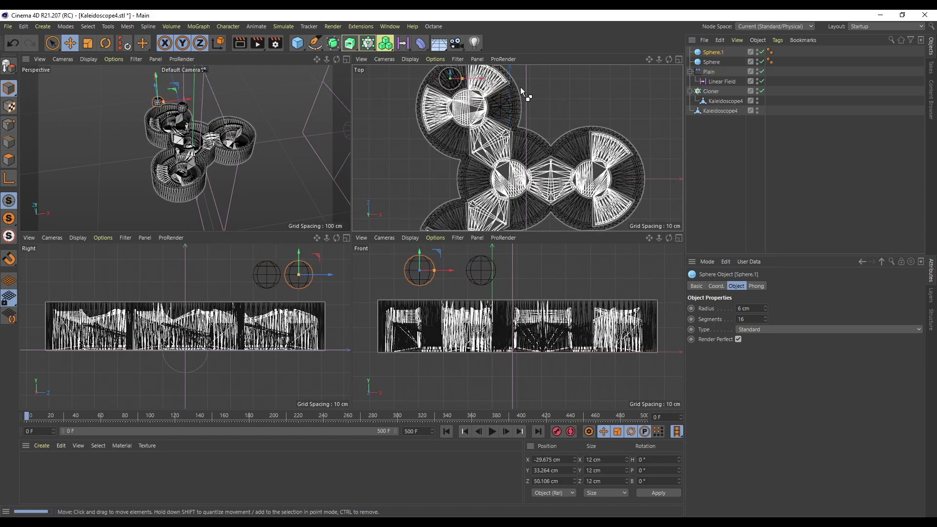
pyautogui.moveTo(648, 59); pyautogui.dragTo(673, 100)
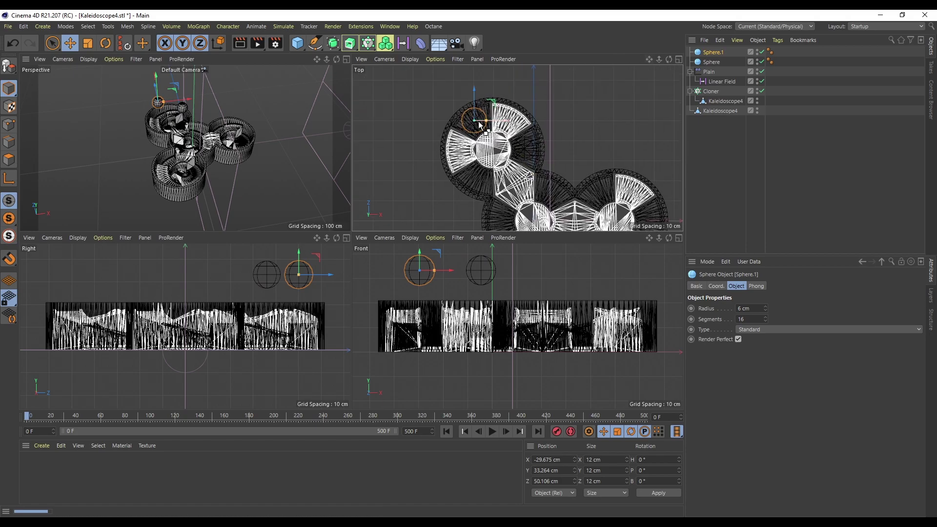
pyautogui.keyDown('ctrl'); pyautogui.moveTo(492, 101); pyautogui.dragTo(496, 164); pyautogui.keyUp('ctrl')
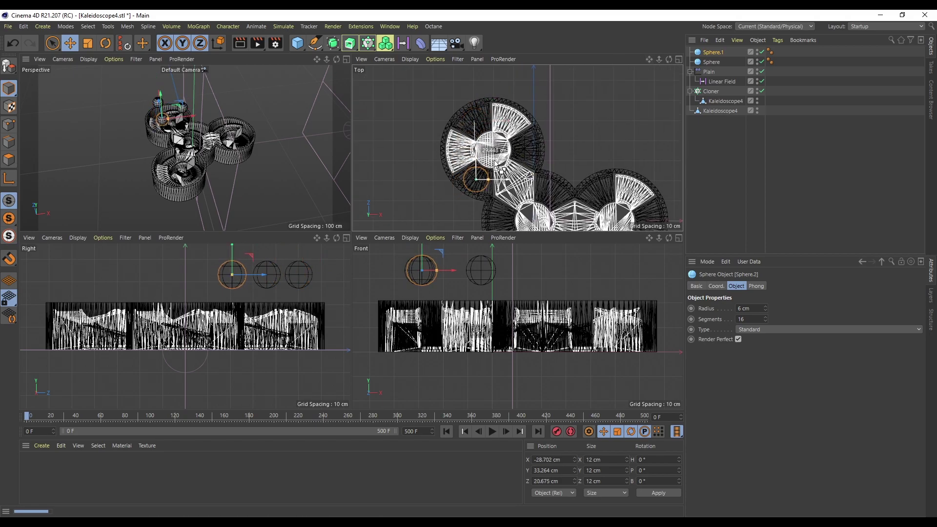
# - Select all three spheres and lower them into the upper-left cup
pyautogui.press('F1')
pyautogui.click(714, 72)
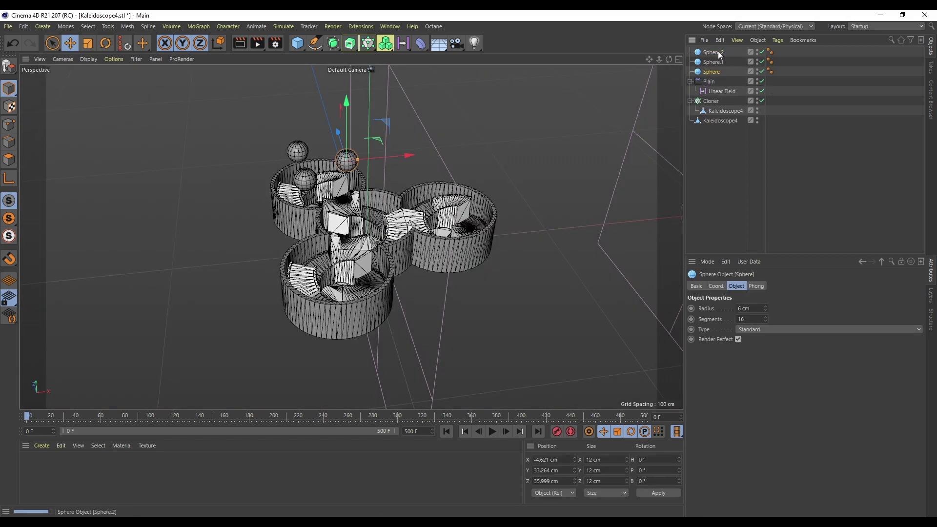
pyautogui.keyDown('shift'); pyautogui.click(718, 51); pyautogui.keyUp('shift')
pyautogui.moveTo(321, 104); pyautogui.dragTo(321, 123)
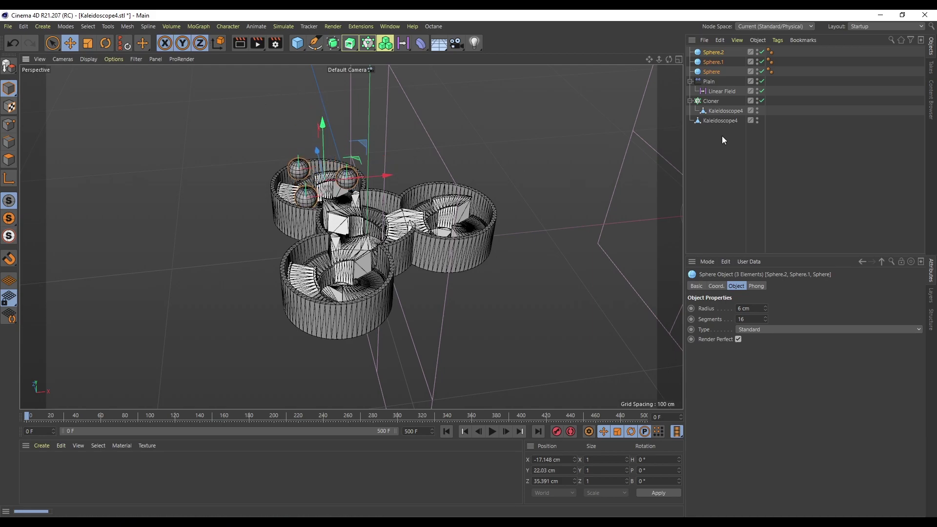
# - Add Rigid Body dynamics tags to all three spheres, then deselect everything
pyautogui.rightClick(711, 55)
pyautogui.moveTo(760, 180)
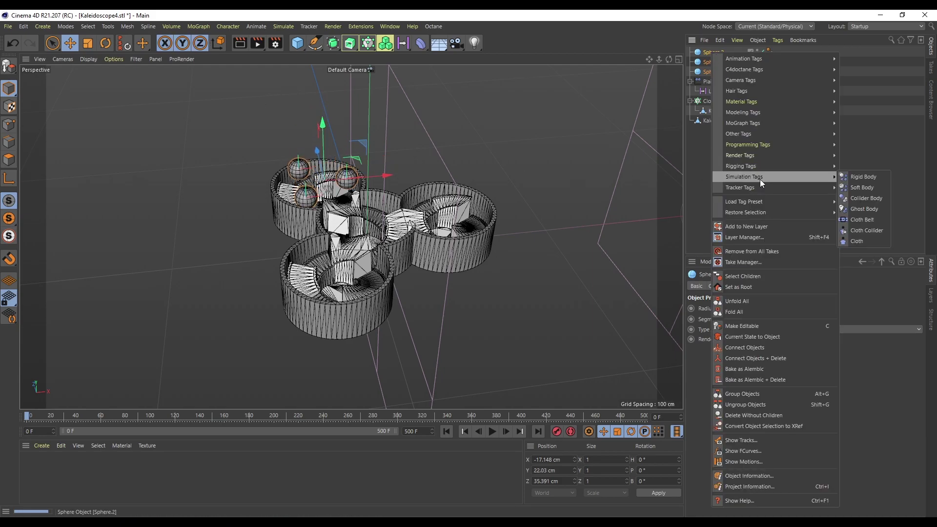
pyautogui.click(876, 176)
pyautogui.rightClick(711, 56)
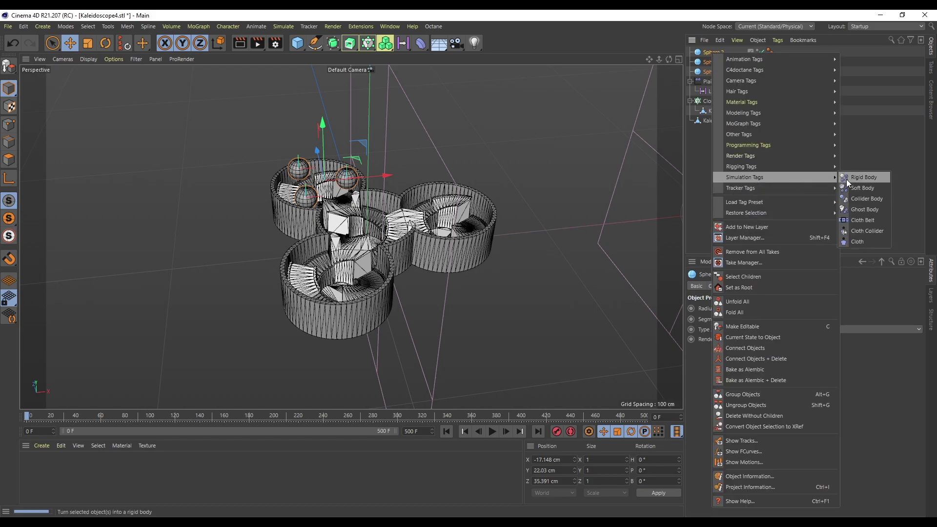
pyautogui.click(862, 177)
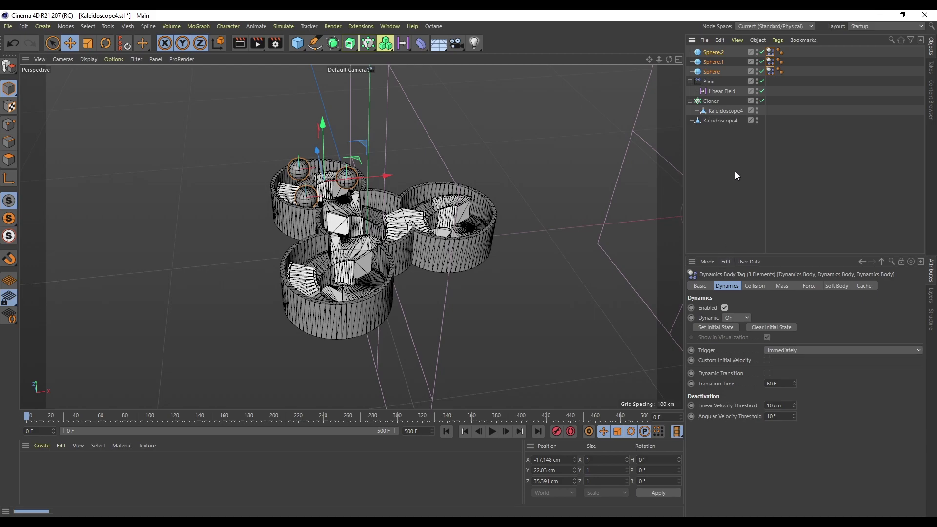
pyautogui.click(701, 189)
# - Add a Collider Body tag to the standalone Kaleidoscope4 object
pyautogui.rightClick(716, 121)
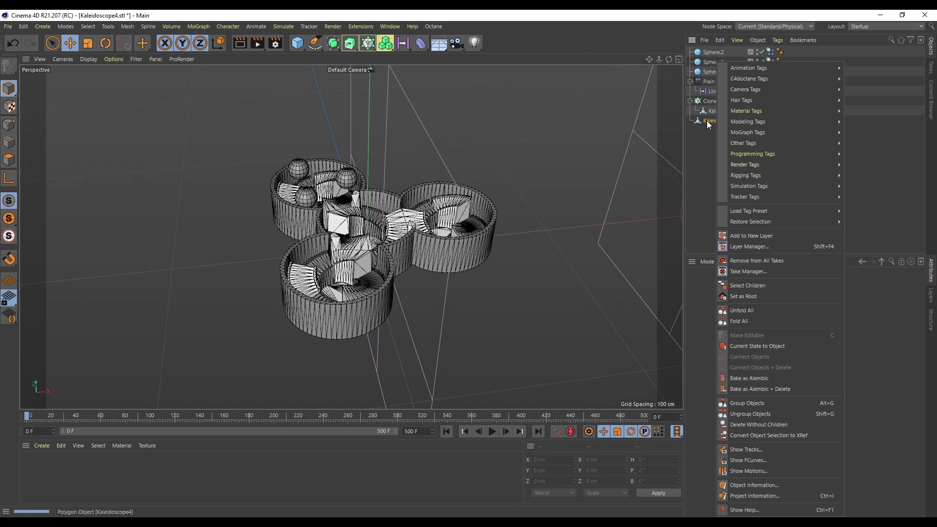
pyautogui.moveTo(769, 186)
pyautogui.click(860, 210)
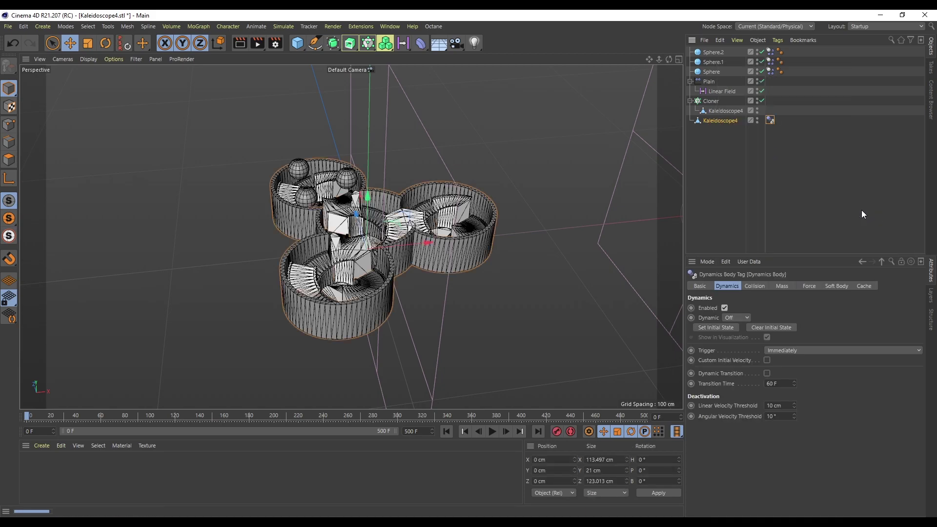
pyautogui.click(754, 286)
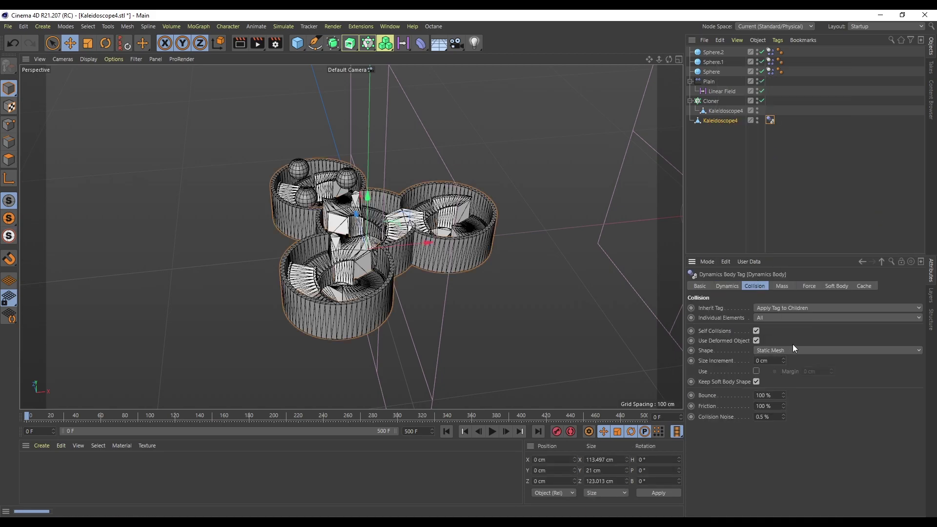
# - Make the cloned Kaleidoscope4 a Moving Mesh collider, then play and rewind the simulation
pyautogui.rightClick(716, 111)
pyautogui.moveTo(769, 185)
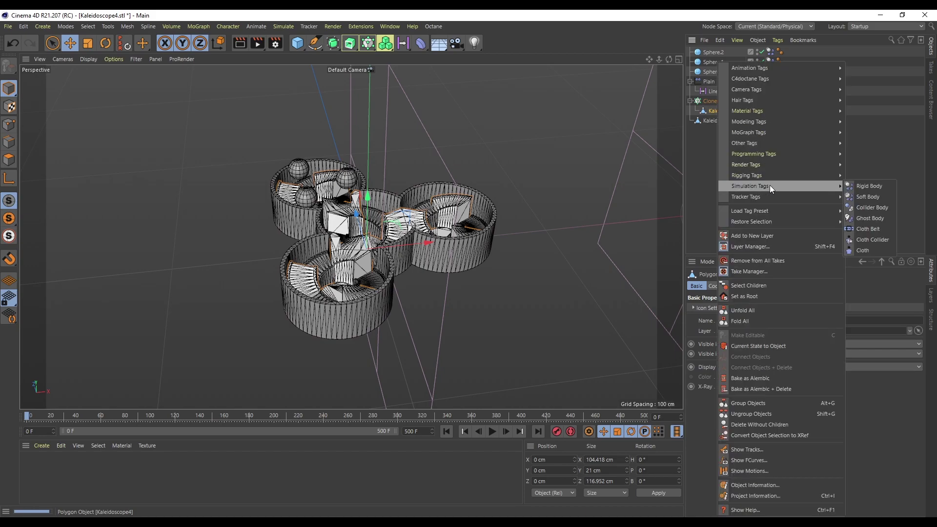
pyautogui.click(871, 207)
pyautogui.click(777, 351)
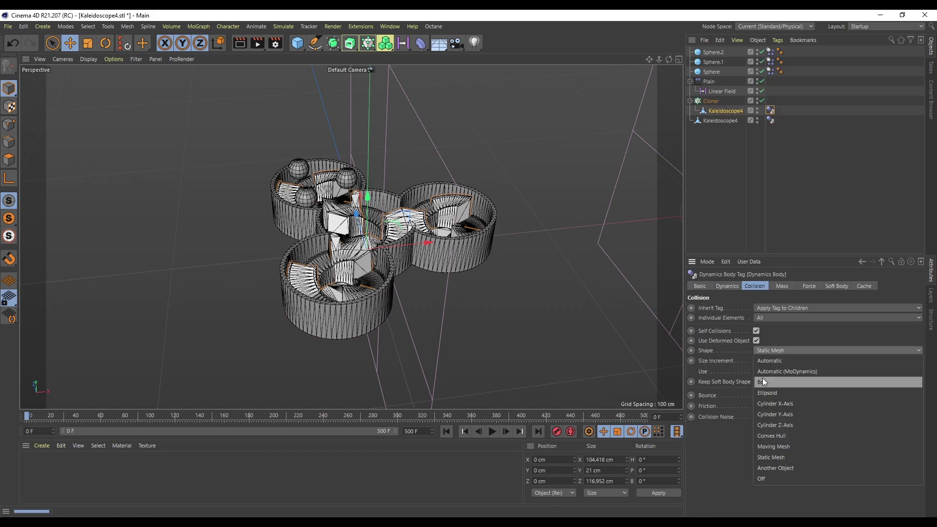
pyautogui.click(780, 448)
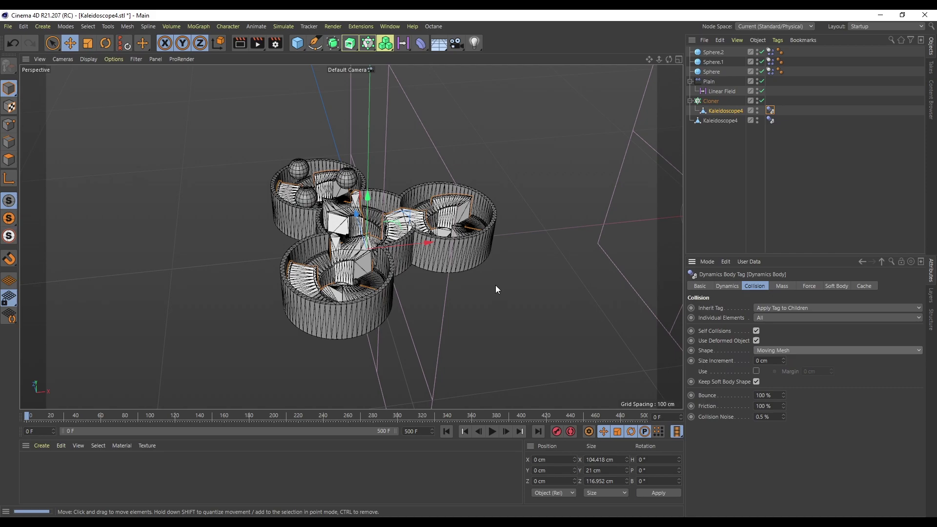
pyautogui.click(492, 432)
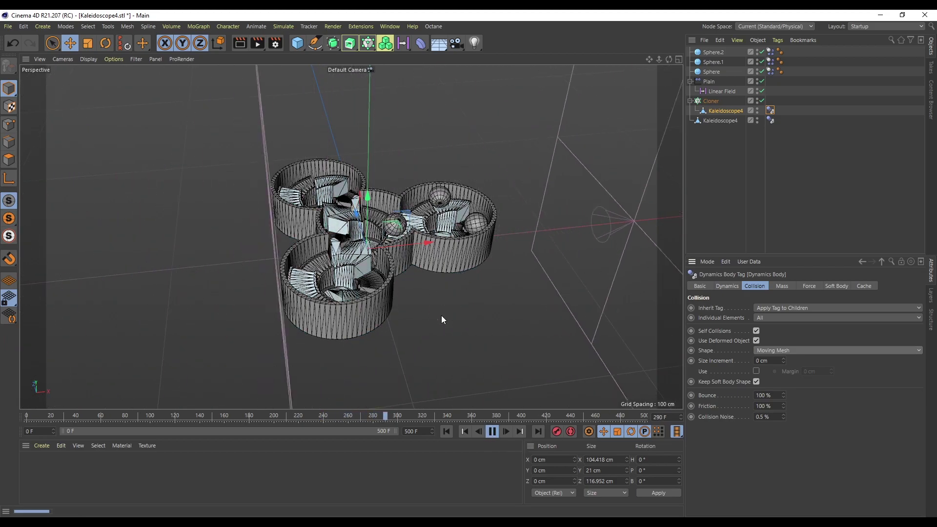
pyautogui.click(446, 431)
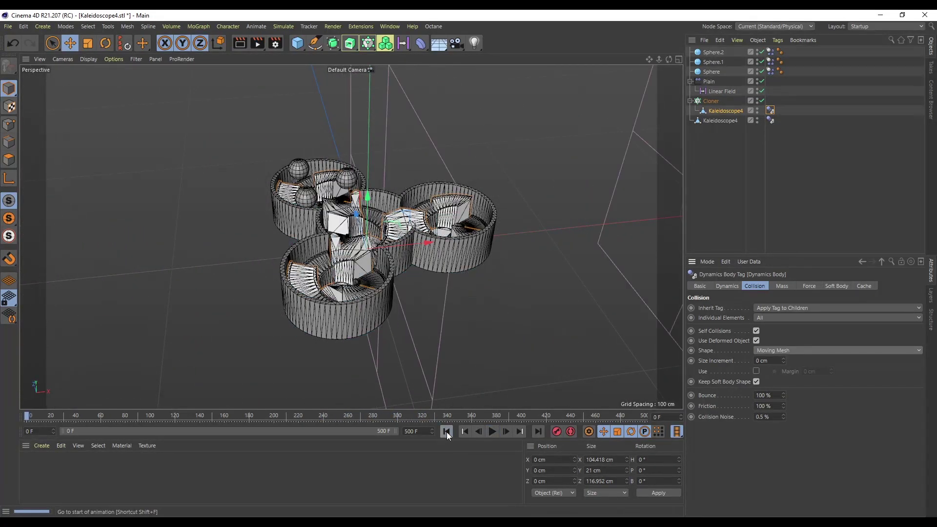
# - Copy the three marbles into the other cups, giving nine spheres (Sphere to Sphere.8)
pyautogui.click(679, 60)
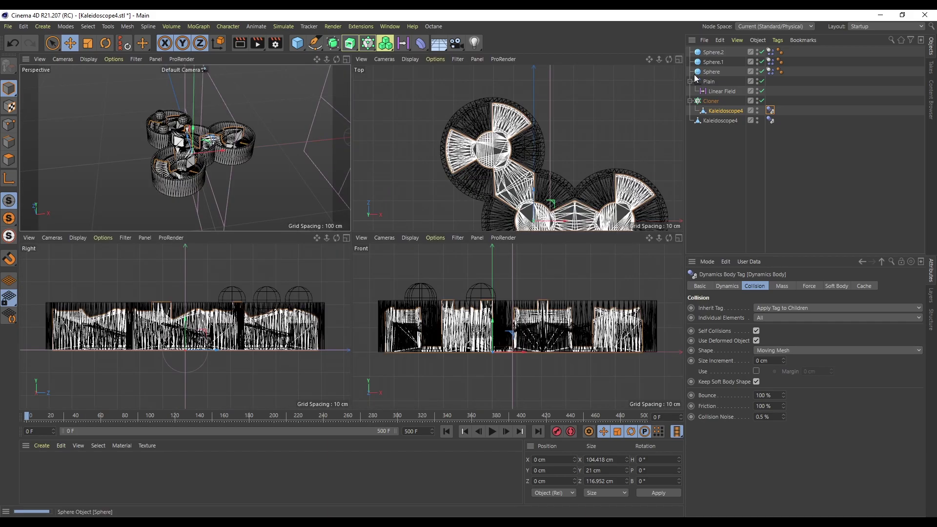
pyautogui.click(711, 72)
pyautogui.keyDown('shift'); pyautogui.click(715, 52); pyautogui.keyUp('shift')
pyautogui.moveTo(658, 60); pyautogui.dragTo(663, 59)
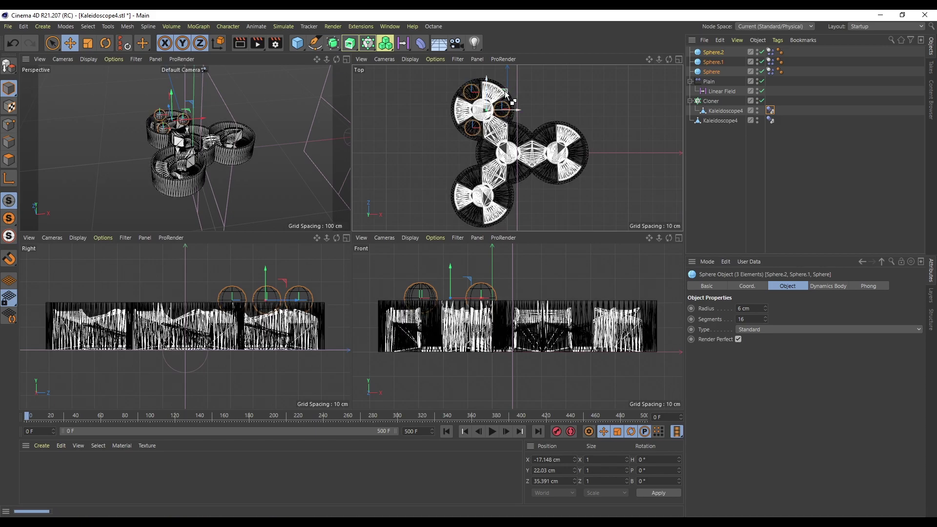
pyautogui.keyDown('ctrl'); pyautogui.moveTo(504, 114); pyautogui.dragTo(494, 185); pyautogui.keyUp('ctrl')
pyautogui.click(346, 59)
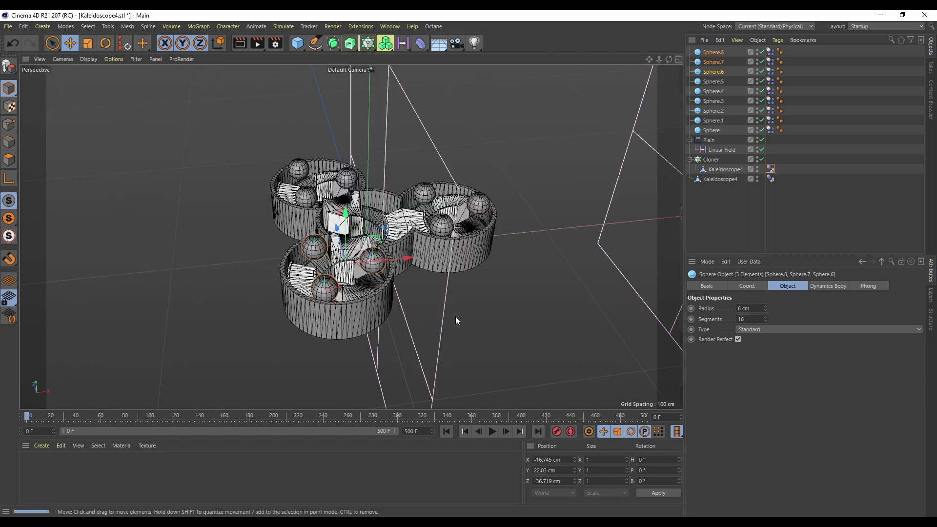
pyautogui.click(492, 433)
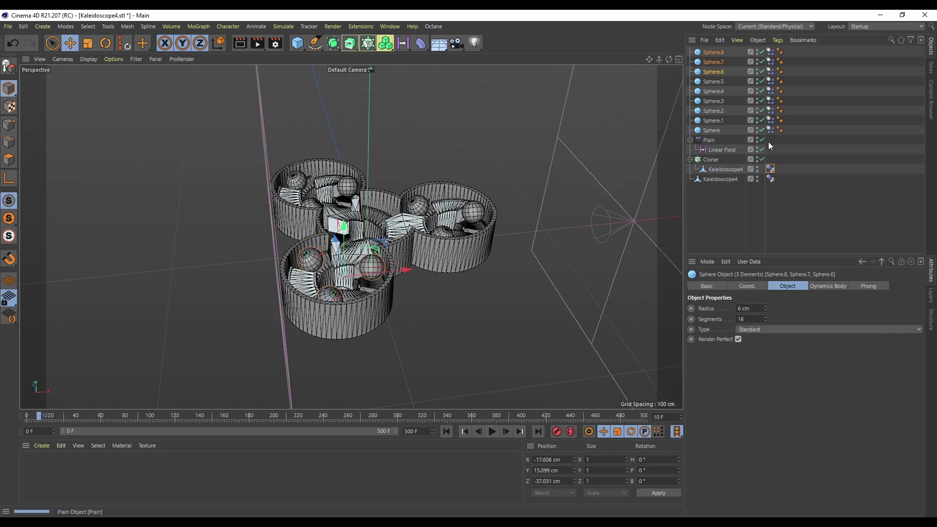
pyautogui.moveTo(768, 142); pyautogui.dragTo(771, 46)
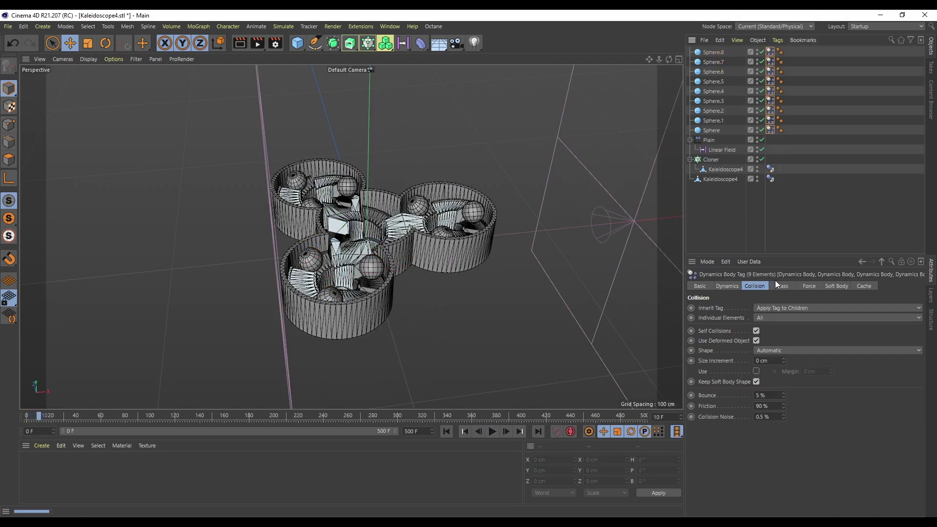
pyautogui.click(726, 286)
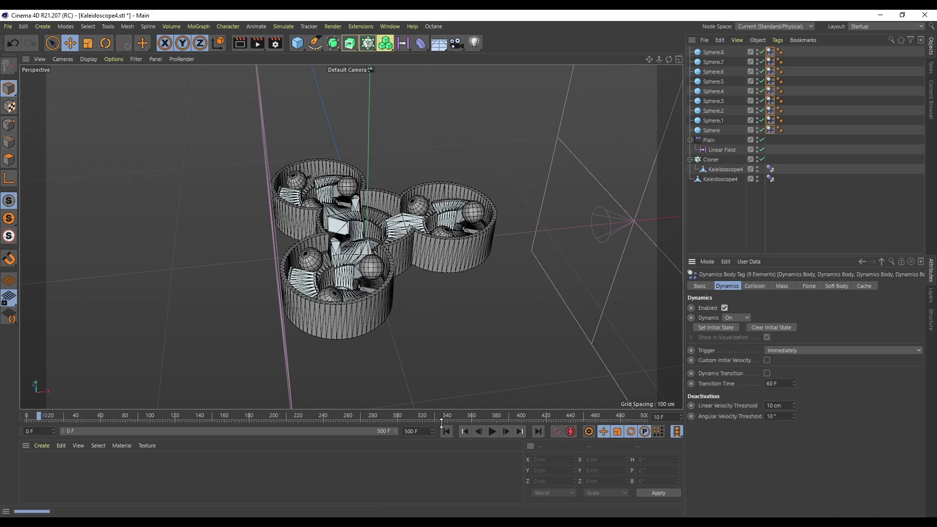
pyautogui.click(445, 430)
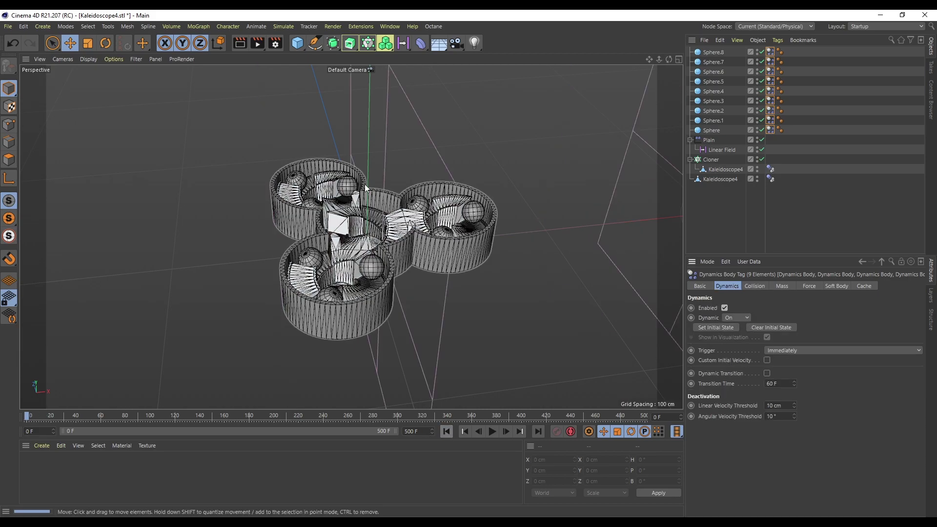
pyautogui.click(492, 431)
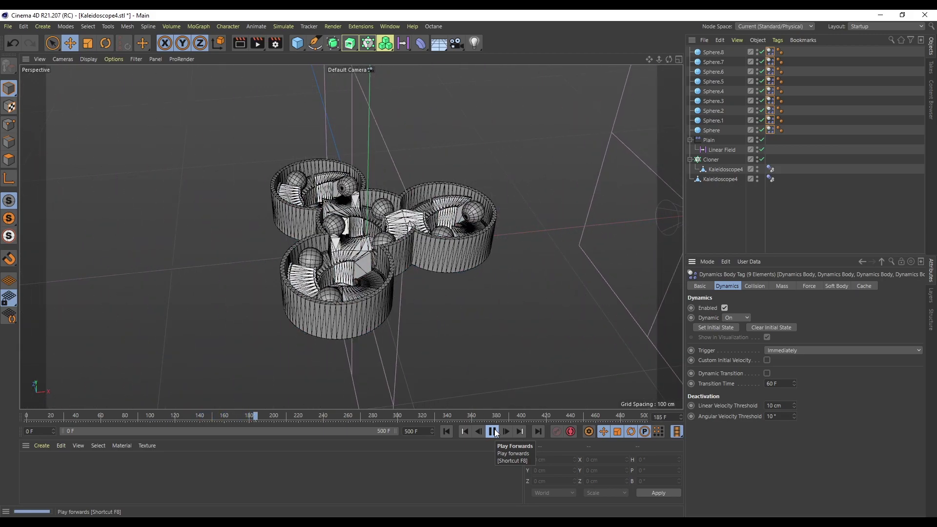
pyautogui.click(493, 431)
pyautogui.hotkey('shift', 'f')
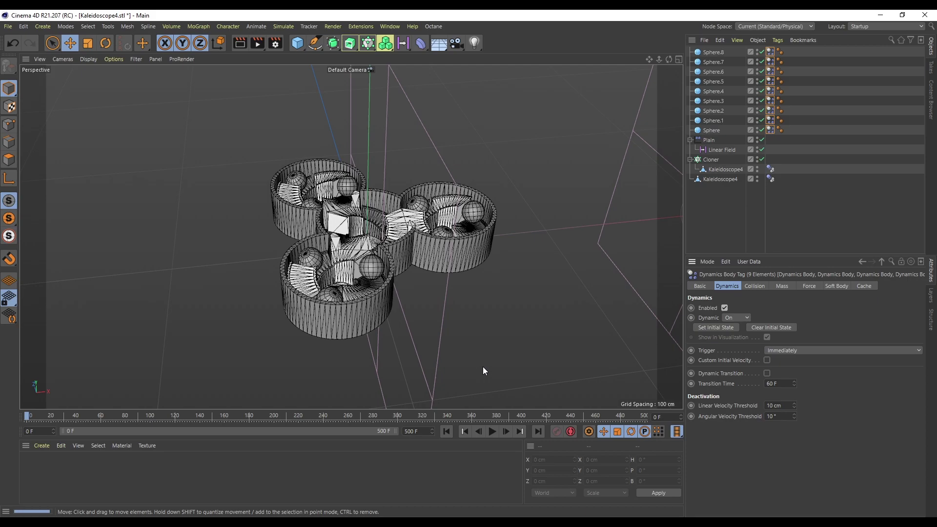
# - Load the RMFs Infidio Pro studio lighting preset from the RMF_Infidio_Pro_v1.6 library
pyautogui.moveTo(668, 58)
pyautogui.mouseDown()
pyautogui.moveTo(467, 264)
pyautogui.moveTo(415, 210)
pyautogui.mouseUp()
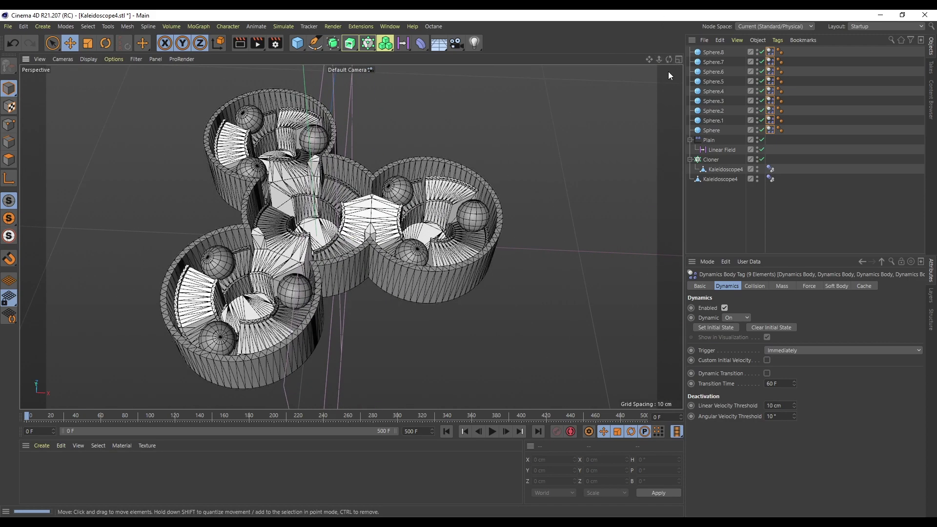
pyautogui.moveTo(669, 59); pyautogui.dragTo(659, 65)
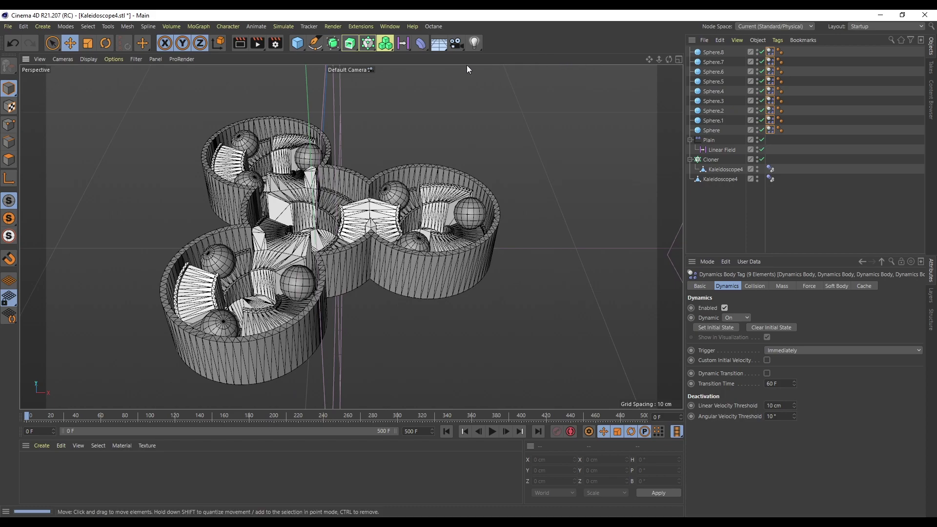
pyautogui.click(390, 27)
pyautogui.click(415, 80)
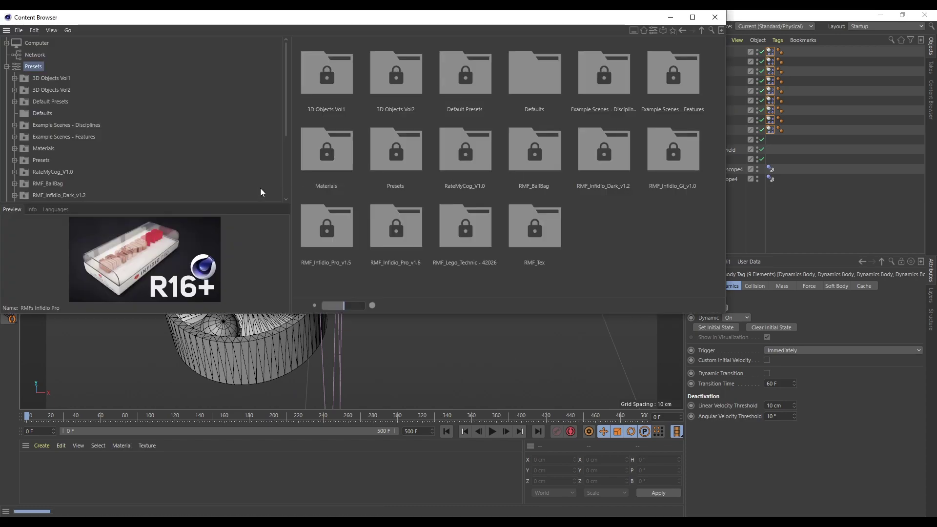
pyautogui.scroll(-3, 96, 112)
pyautogui.click(69, 174)
pyautogui.doubleClick(488, 79)
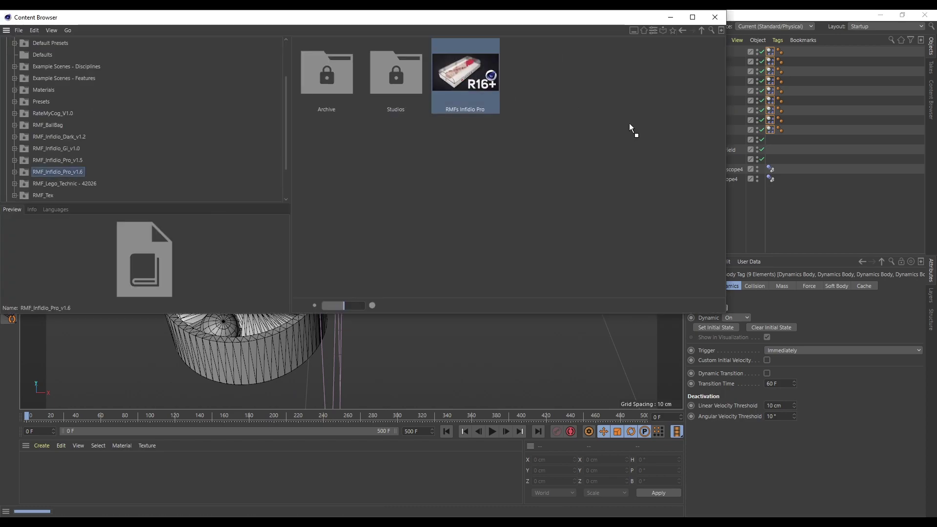
pyautogui.click(363, 267)
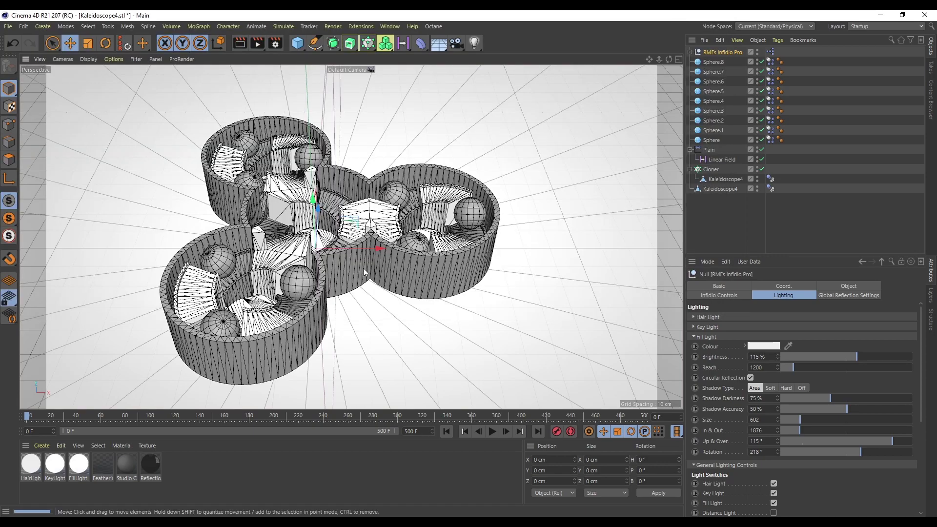
pyautogui.scroll(-10, 351, 237)
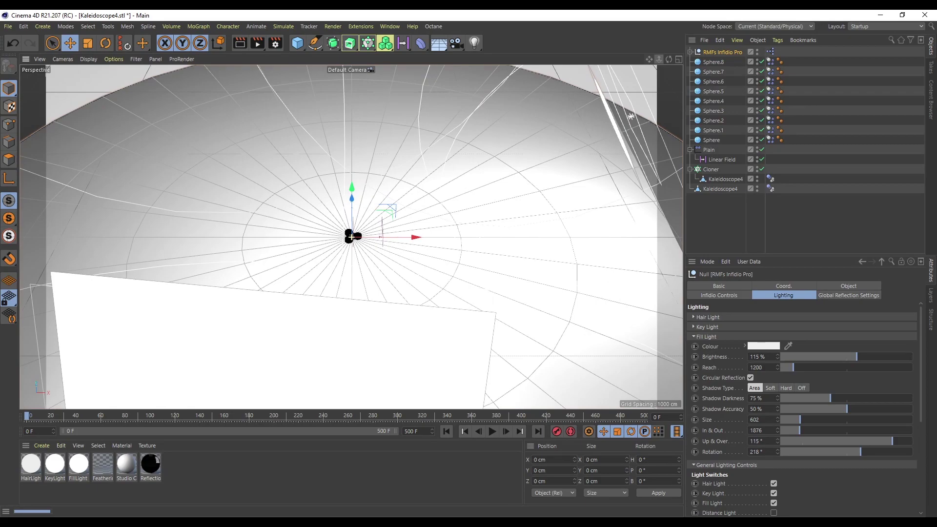
# - Rotate the model to a heading of H -40.202° and zoom in
pyautogui.press('r')
pyautogui.moveTo(379, 261); pyautogui.dragTo(354, 257)
pyautogui.scroll(10, 354, 257)
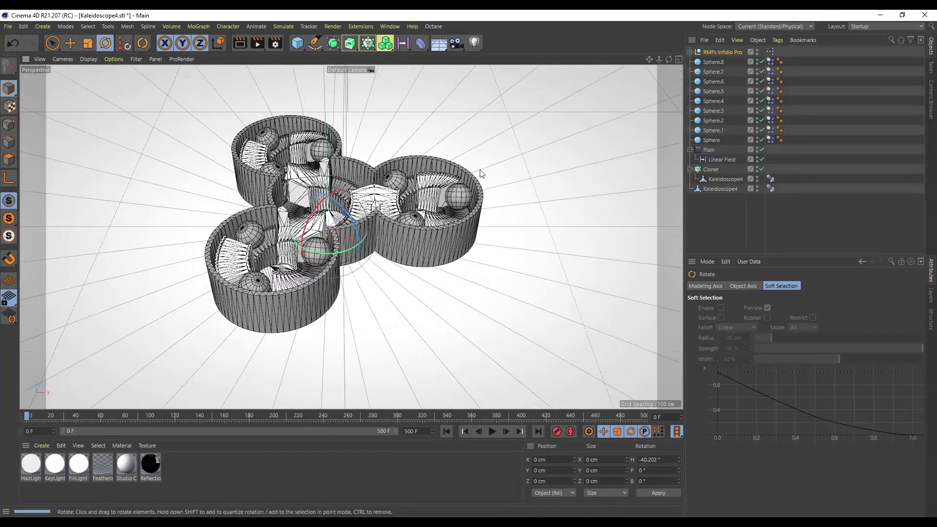
pyautogui.scroll(1, 480, 173)
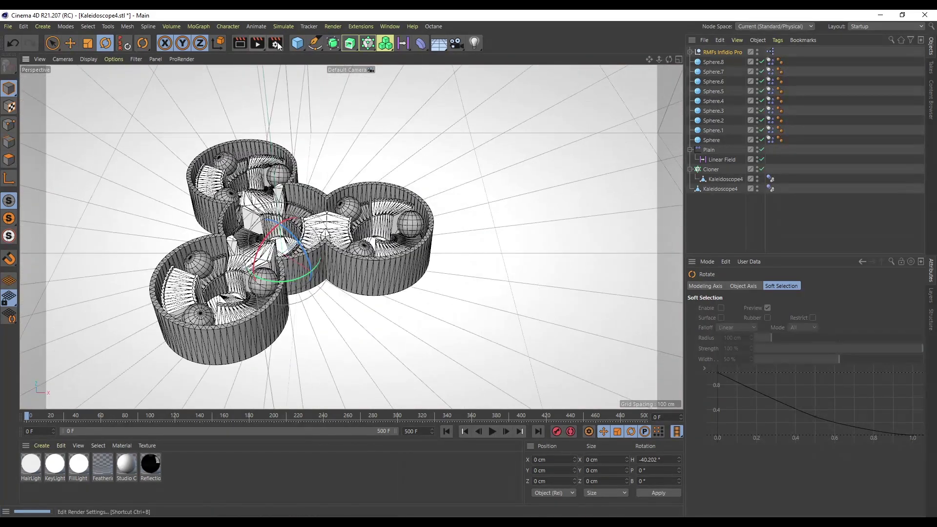
# - Set Renderer to Physical, add Ambient Occlusion, use Progressive sampler and enable Depth Of Field
pyautogui.click(275, 43)
pyautogui.click(337, 60)
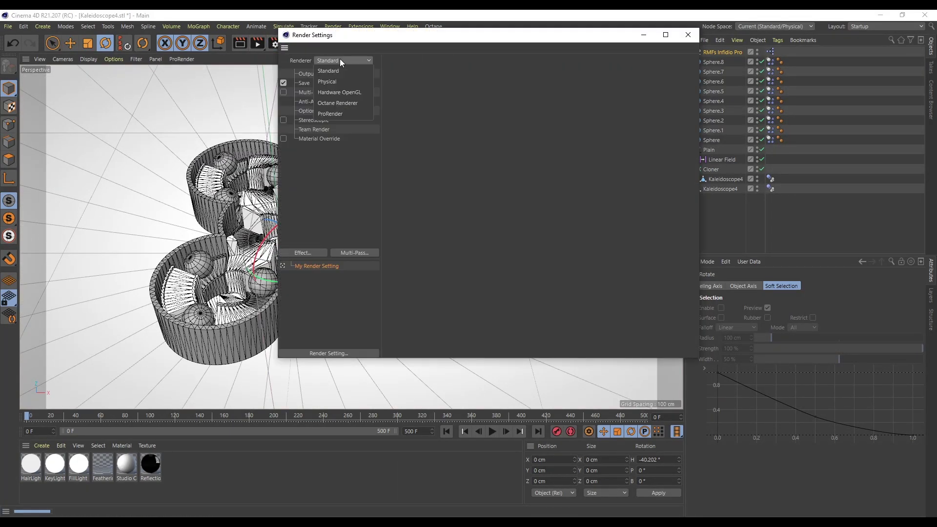
pyautogui.click(333, 83)
pyautogui.click(303, 252)
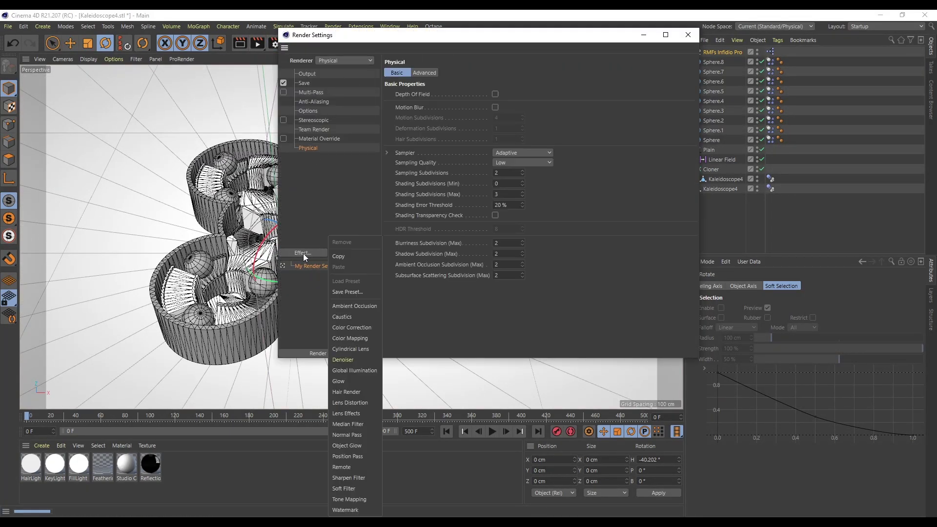
pyautogui.click(357, 307)
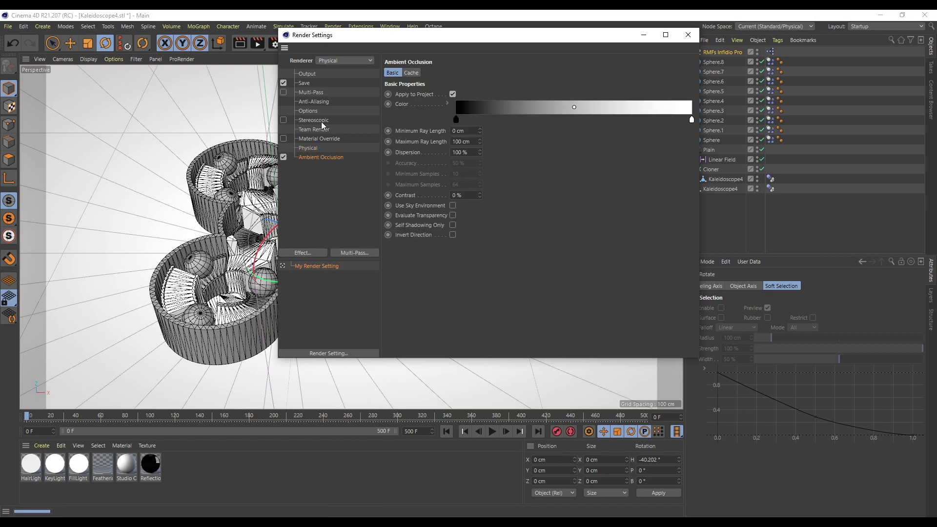
pyautogui.click(310, 149)
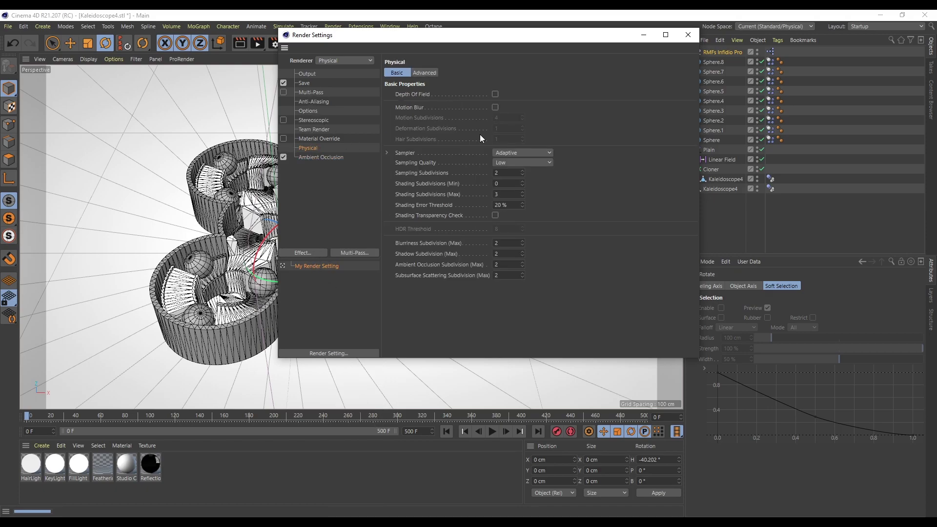
pyautogui.click(514, 153)
pyautogui.click(507, 181)
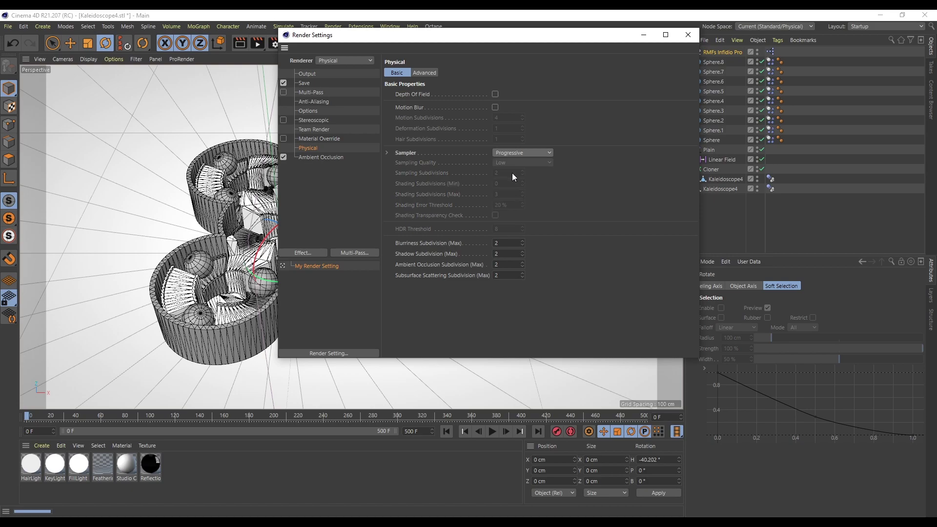
pyautogui.click(495, 93)
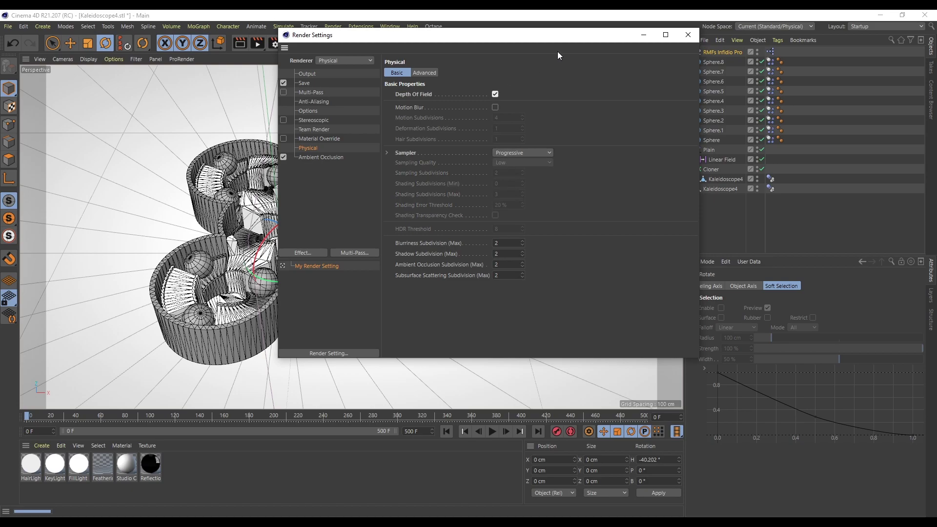
# - Add a camera, view through it, and set its F-Stop to 0.5
pyautogui.click(688, 34)
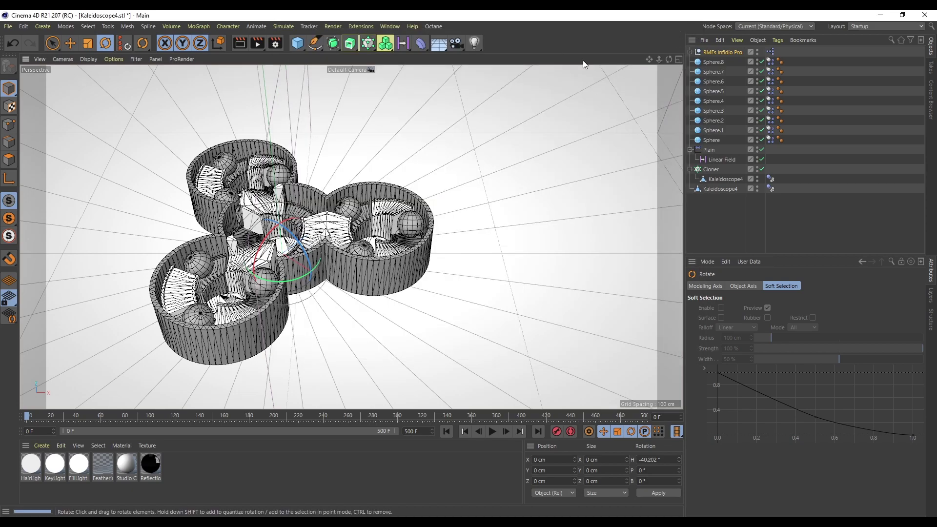
pyautogui.moveTo(669, 59)
pyautogui.mouseDown()
pyautogui.moveTo(688, 62)
pyautogui.moveTo(637, 51)
pyautogui.moveTo(681, 64)
pyautogui.moveTo(668, 59)
pyautogui.mouseUp()
pyautogui.click(455, 44)
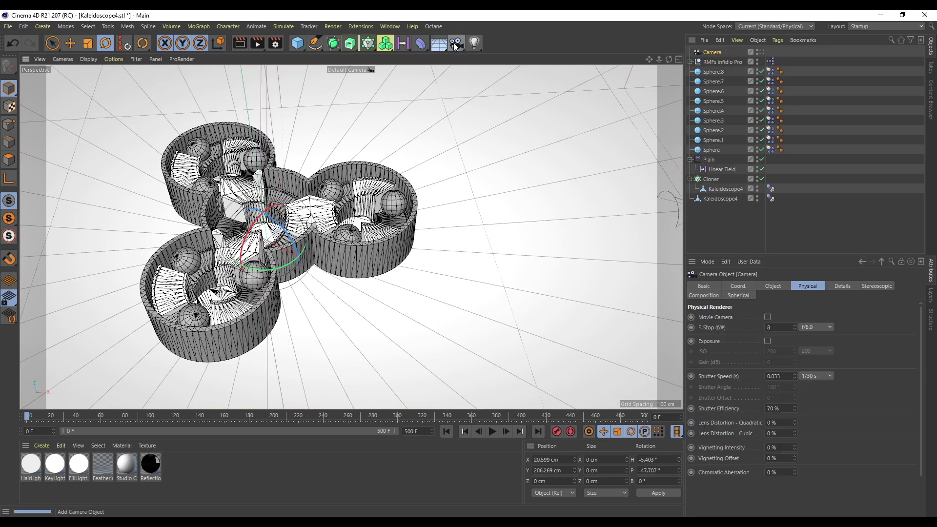
pyautogui.click(761, 51)
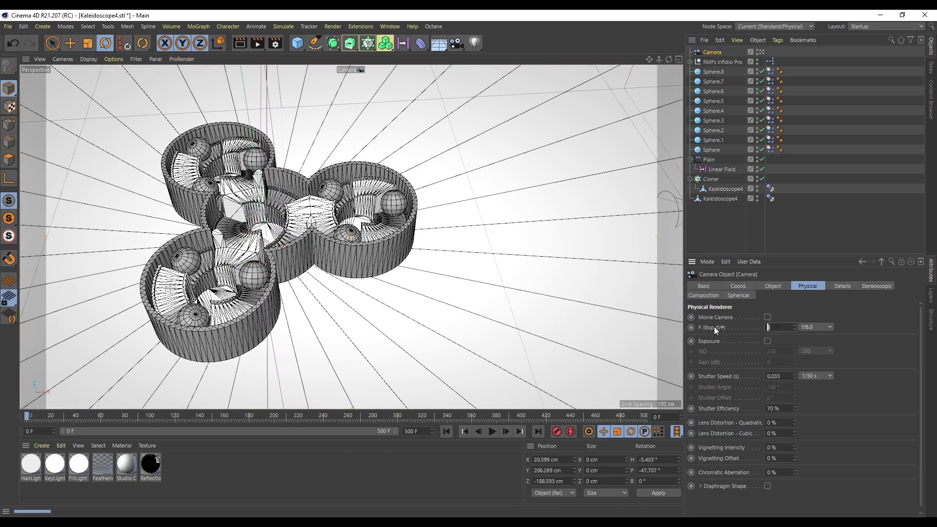
pyautogui.write('0.5')
pyautogui.press('Return')
# - Pick the camera focus on the model (266.017 cm) and preview-render at frame 33
pyautogui.click(773, 286)
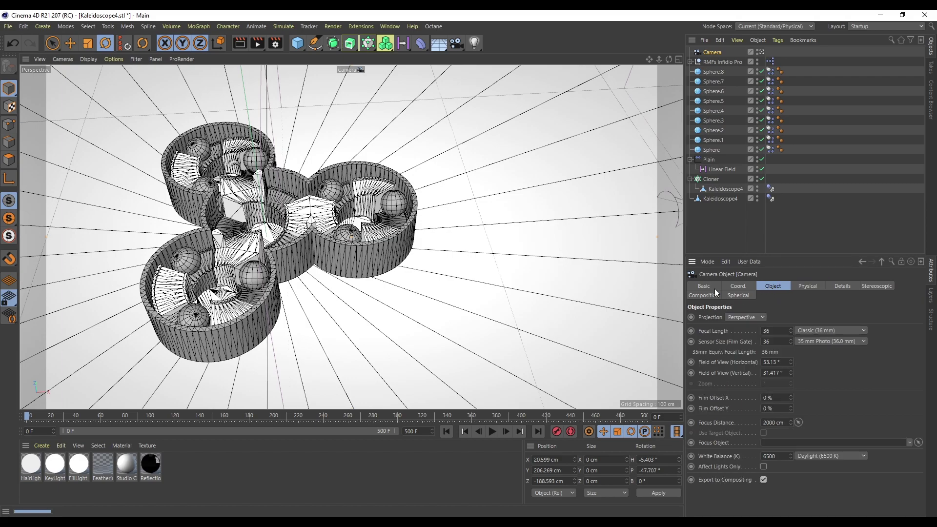
pyautogui.click(799, 422)
pyautogui.click(289, 215)
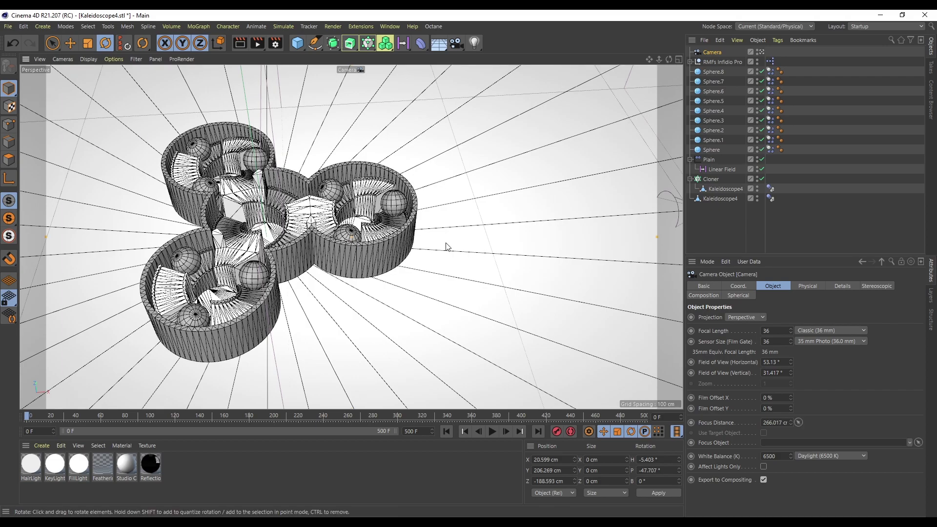
pyautogui.click(491, 431)
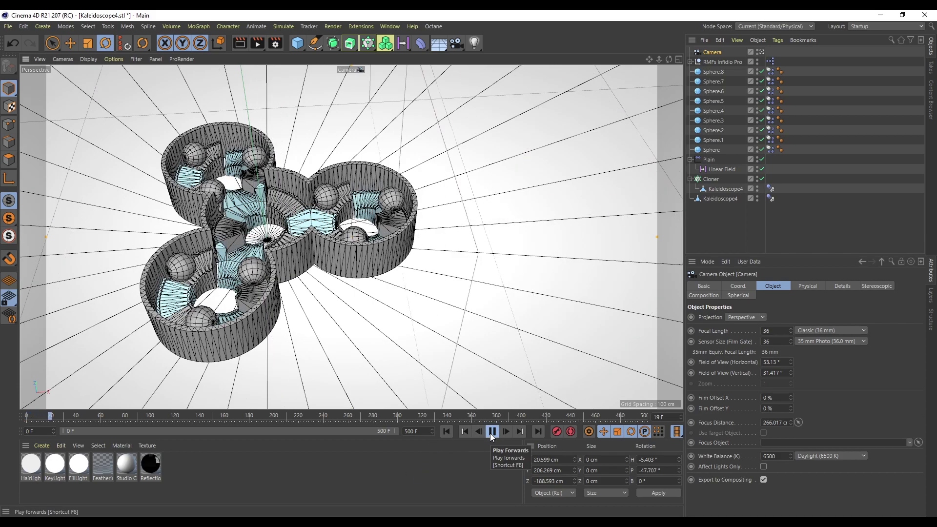
pyautogui.click(492, 432)
pyautogui.click(240, 43)
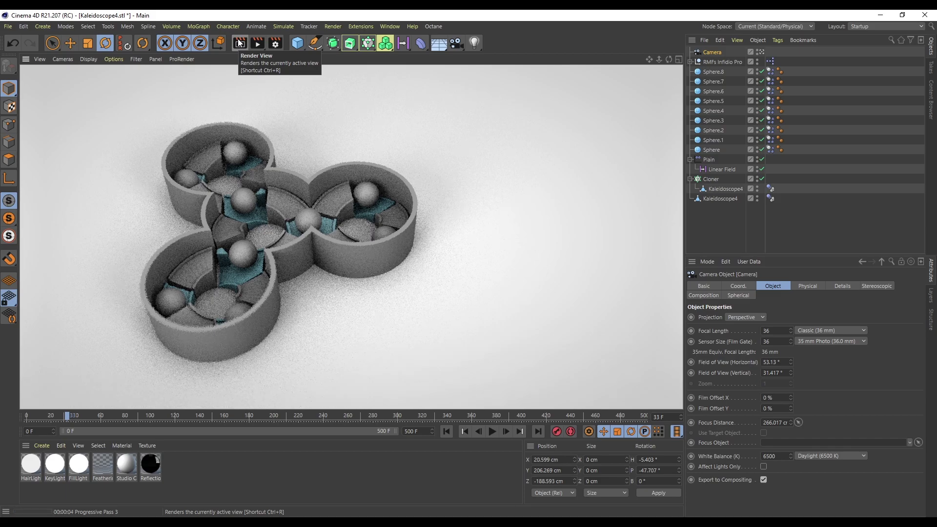
# - Set the RMFs Infidio Pro key light's Shadow Type to Hard, then deselect the rig
pyautogui.click(723, 62)
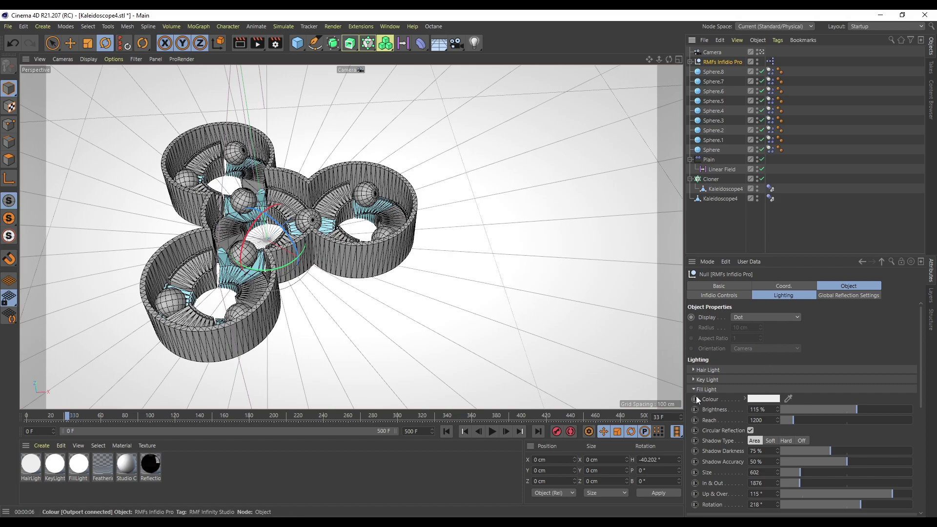
pyautogui.click(694, 380)
pyautogui.click(786, 432)
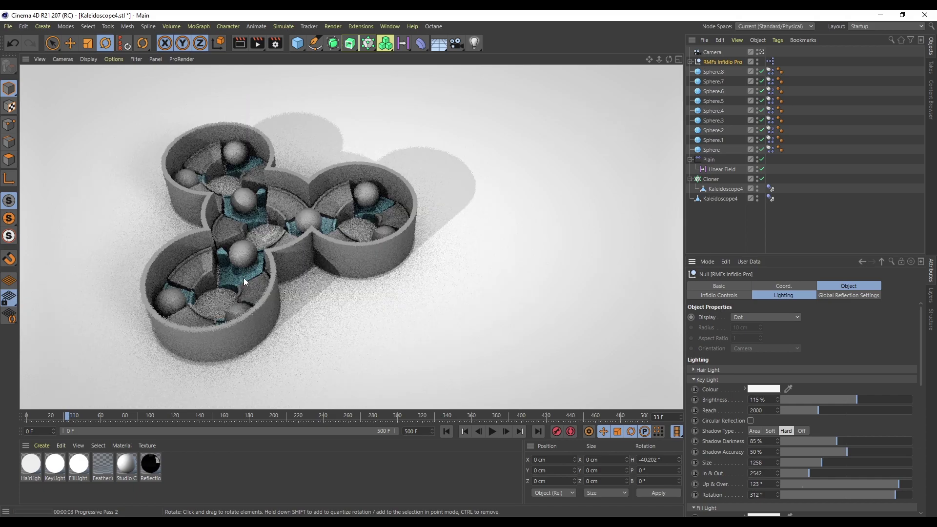
pyautogui.click(792, 212)
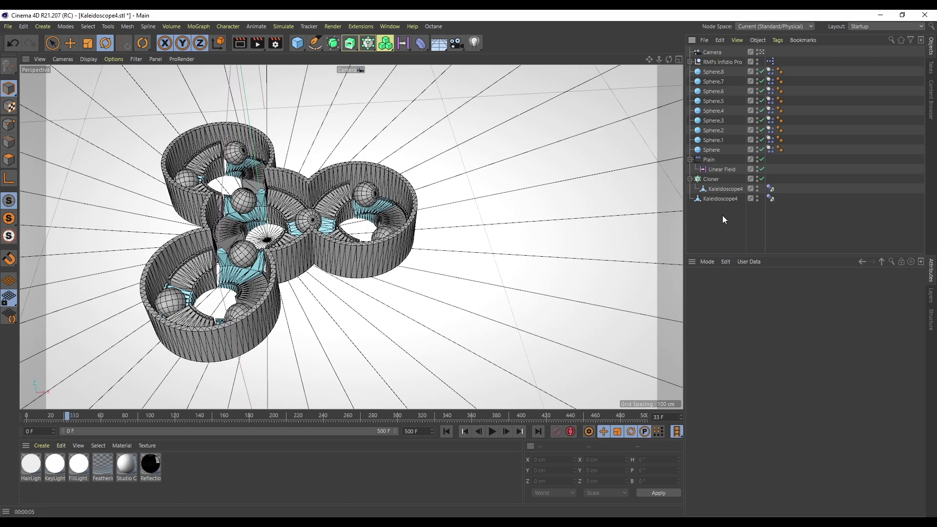
# - Rewind to frame 0 and browse the Content Browser to RMF_Tex > Basic > Shiny
pyautogui.click(446, 431)
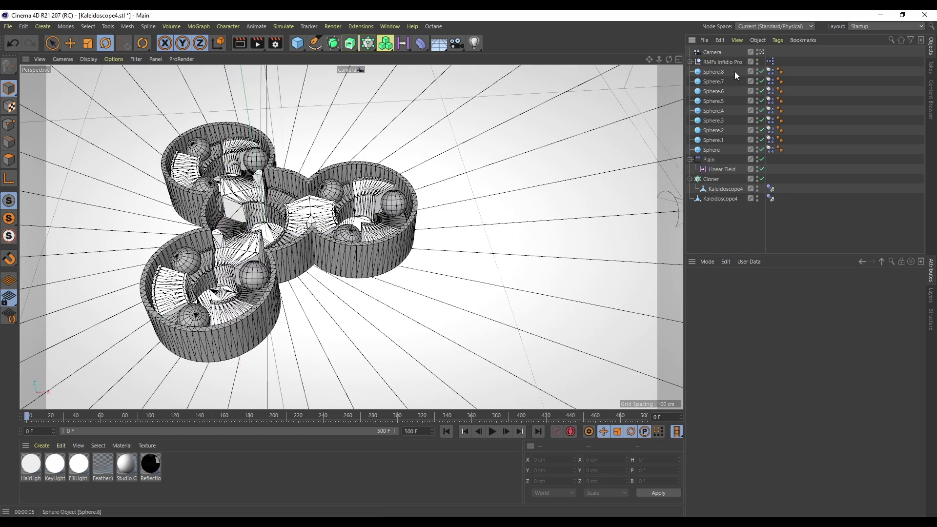
pyautogui.click(385, 22)
pyautogui.click(408, 81)
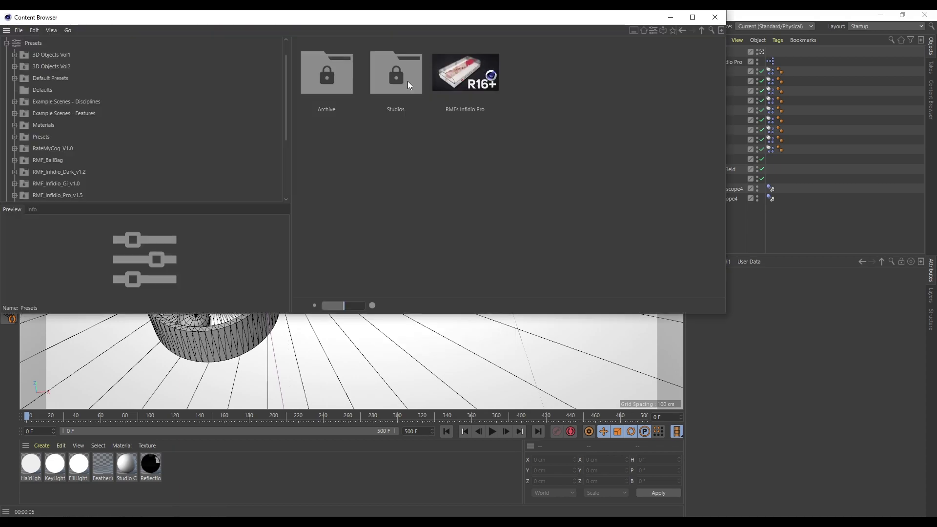
pyautogui.click(44, 149)
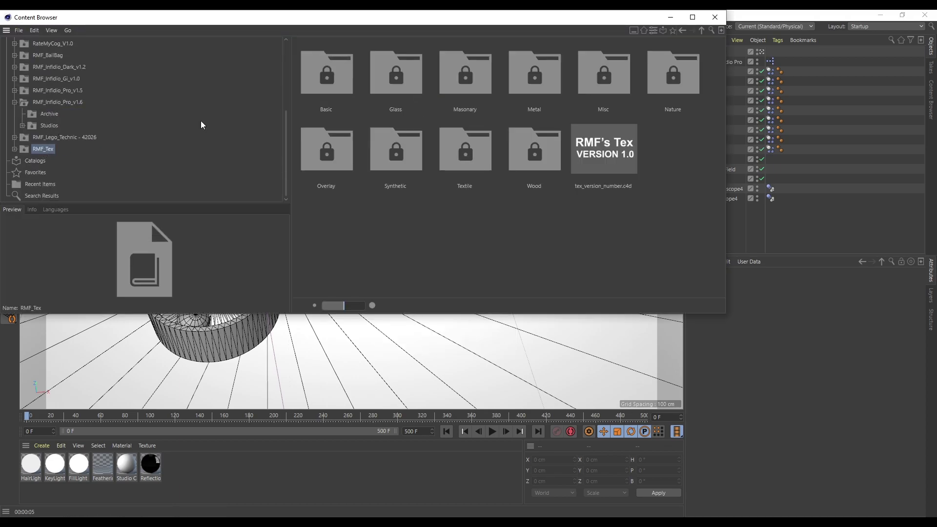
pyautogui.moveTo(380, 18); pyautogui.dragTo(441, 264)
pyautogui.click(392, 316)
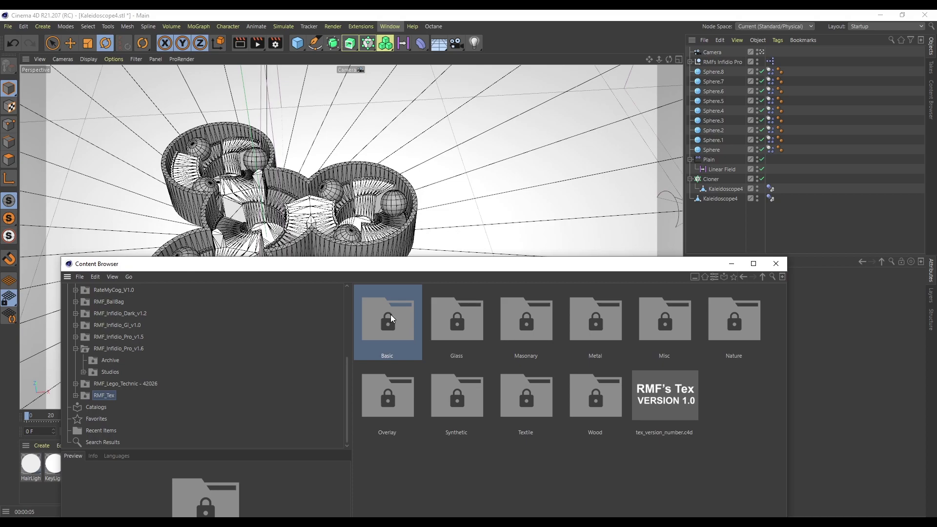
pyautogui.doubleClick(400, 320)
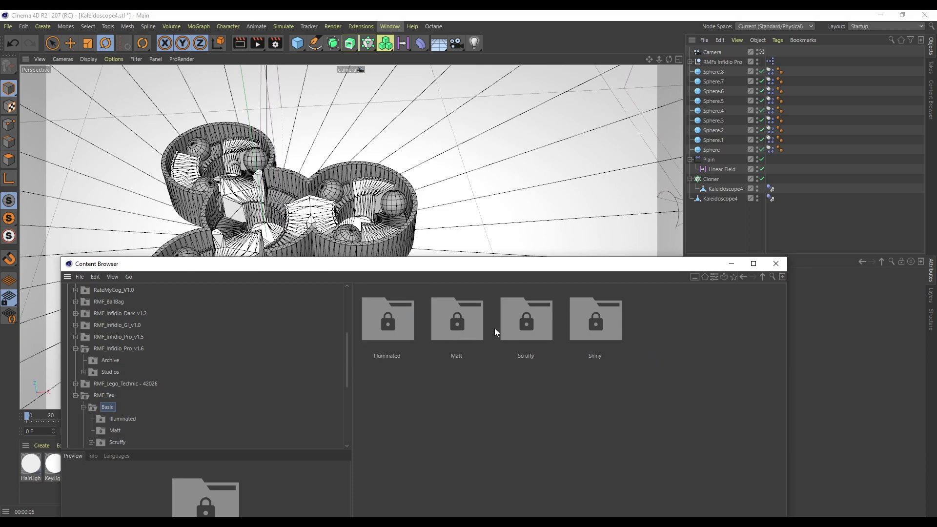
pyautogui.doubleClick(587, 325)
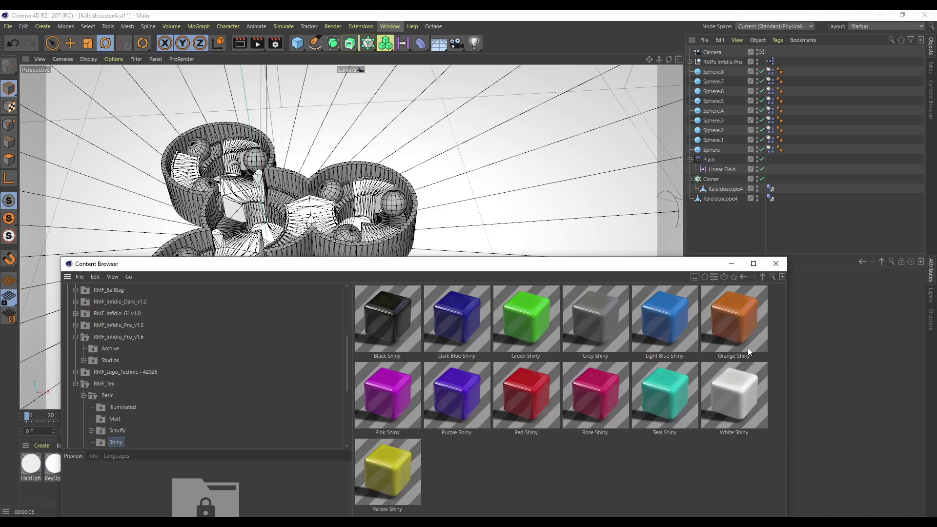
# - Apply White Shiny to one Kaleidoscope4 and Grey Shiny to the other
pyautogui.moveTo(742, 395)
pyautogui.mouseDown()
pyautogui.moveTo(757, 245)
pyautogui.moveTo(715, 203)
pyautogui.moveTo(726, 199)
pyautogui.mouseUp()
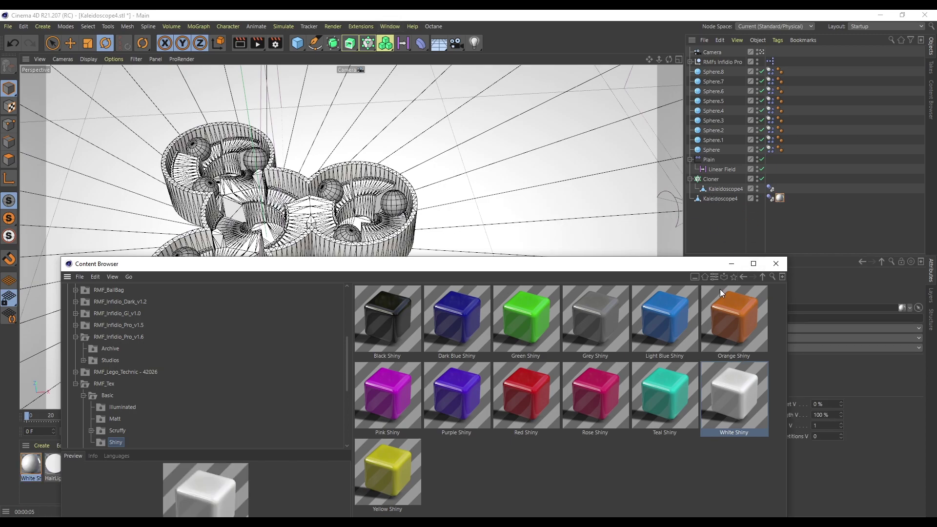
pyautogui.moveTo(600, 345); pyautogui.dragTo(722, 190)
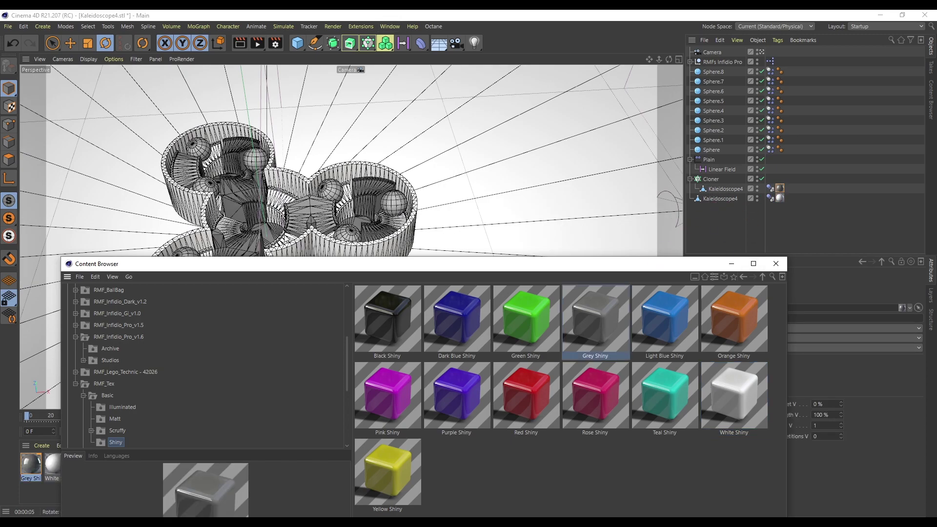
pyautogui.moveTo(506, 270); pyautogui.dragTo(543, 163)
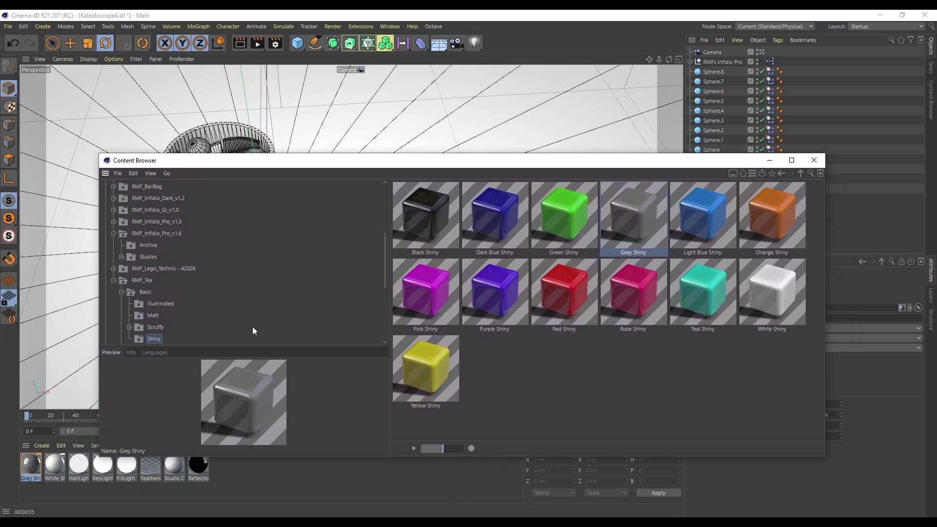
# - Apply Glowing Pink Shiny and Glowing Red Shiny from the Illuminated library to spheres
pyautogui.click(157, 303)
pyautogui.moveTo(615, 161); pyautogui.dragTo(525, 229)
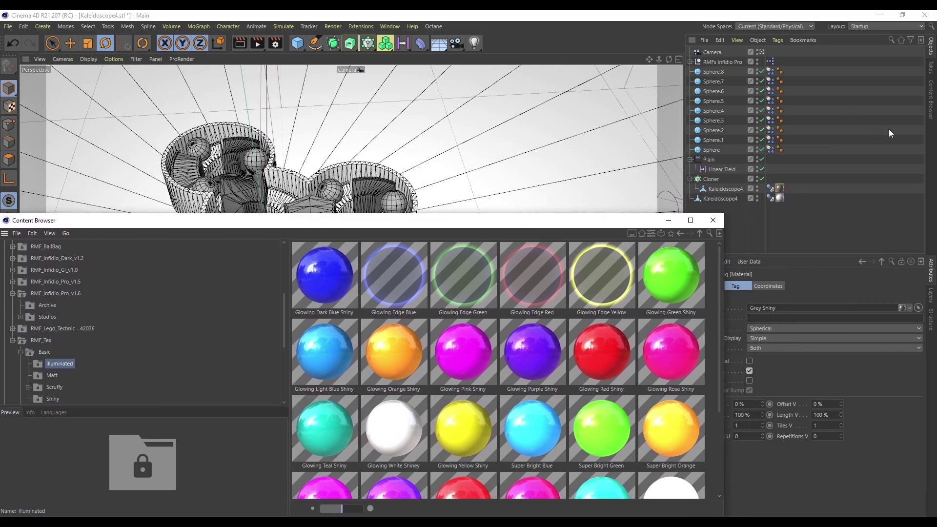
pyautogui.moveTo(460, 365); pyautogui.dragTo(791, 82)
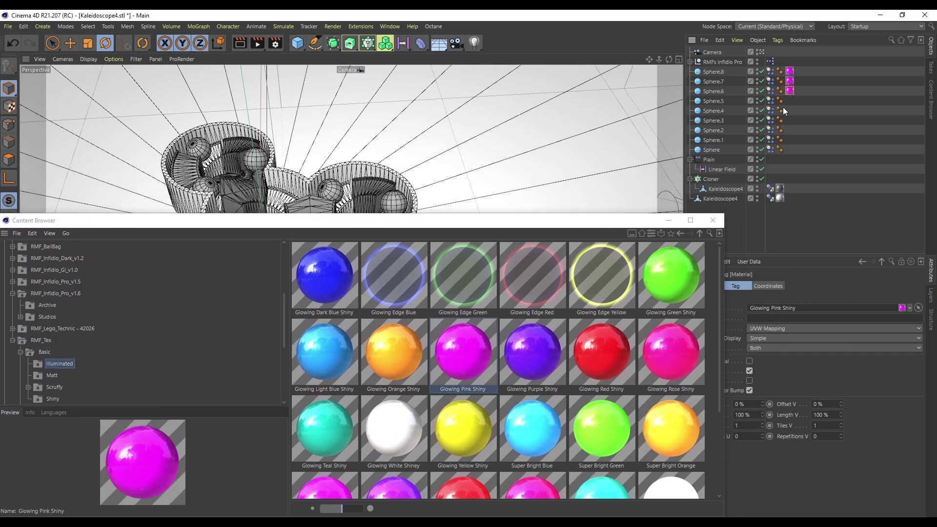
pyautogui.moveTo(585, 355); pyautogui.dragTo(790, 111)
# - Give Sphere.2 Glowing Light Blue Shiny and minimize the Content Browser
pyautogui.scroll(-3, 556, 417)
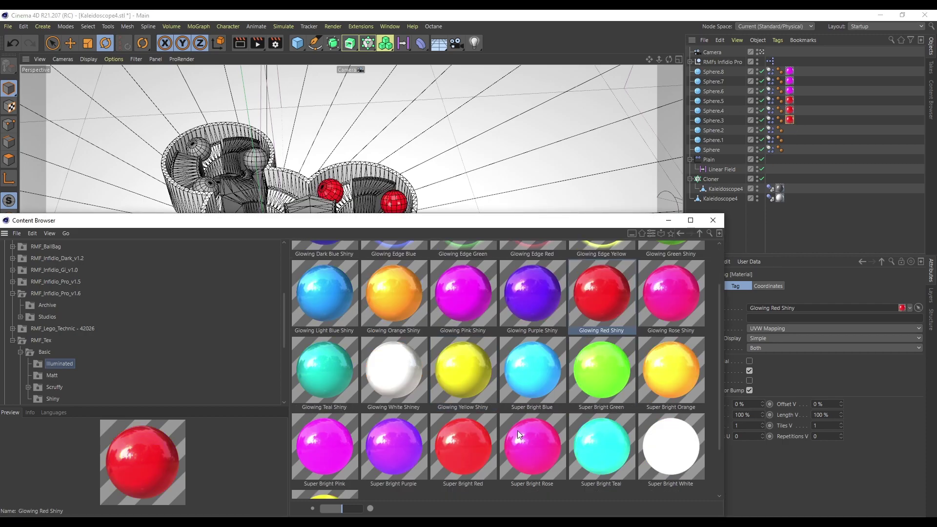
pyautogui.moveTo(343, 293); pyautogui.dragTo(789, 150)
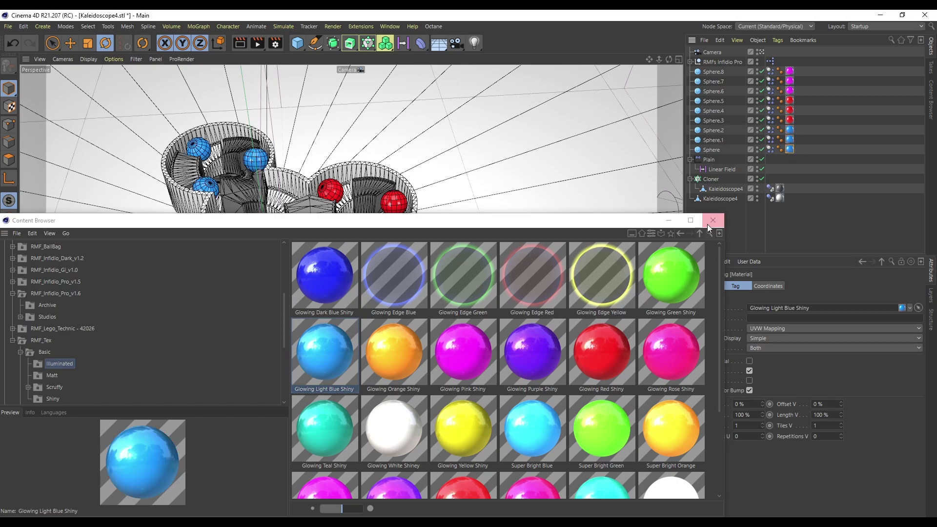
pyautogui.click(668, 220)
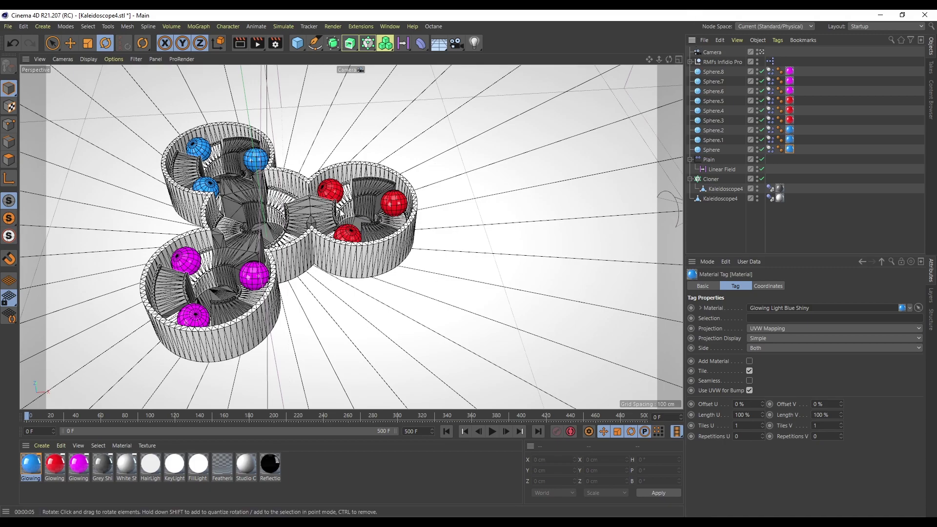
# - Add a cylinder, shrink it to about a fifth and lower it about 13.6 cm
pyautogui.click(298, 44)
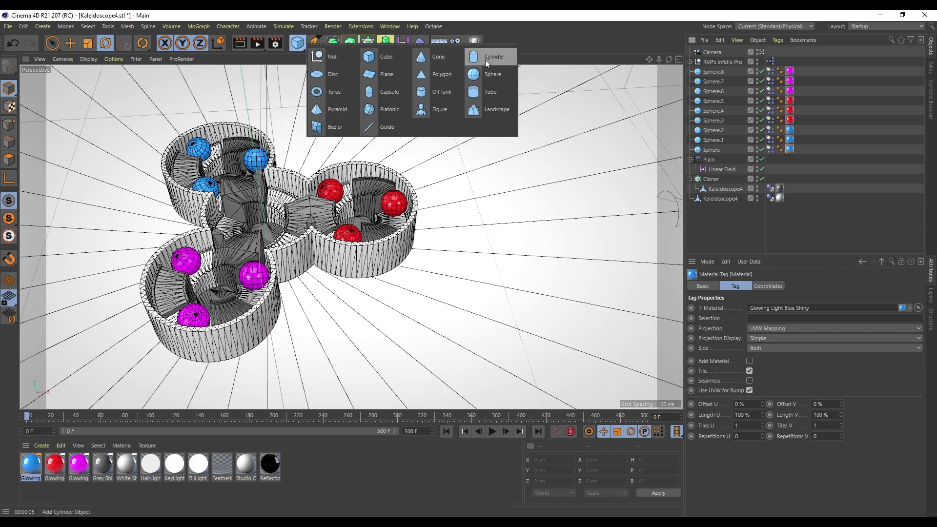
pyautogui.click(488, 57)
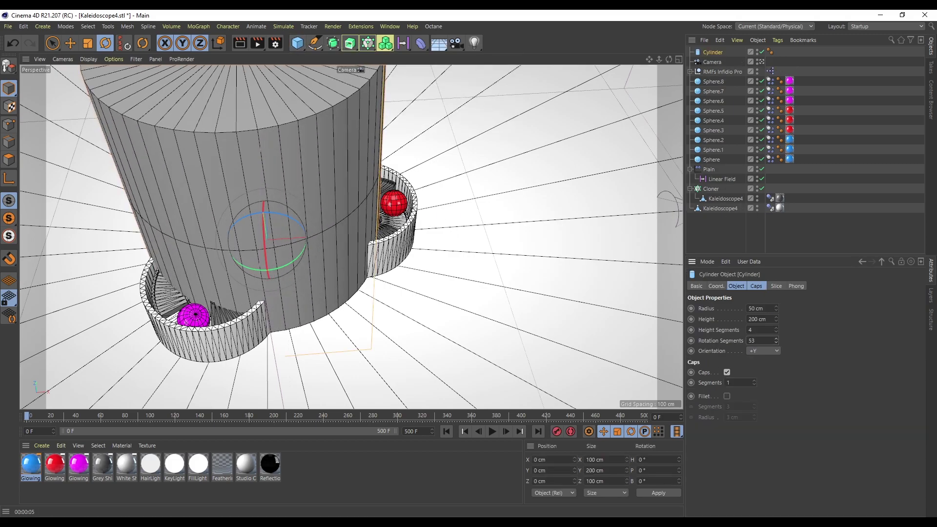
pyautogui.press('t')
pyautogui.moveTo(596, 310); pyautogui.dragTo(371, 382)
pyautogui.press('space')
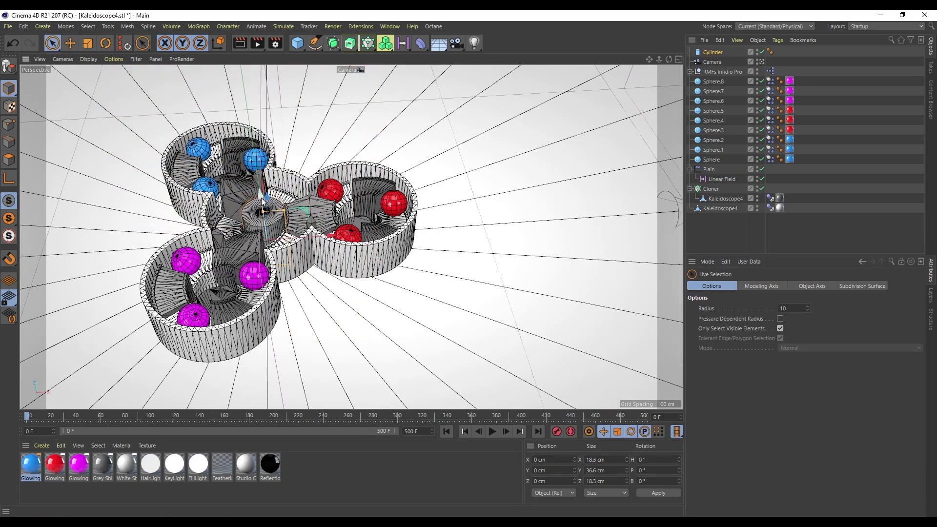
pyautogui.moveTo(262, 200); pyautogui.dragTo(272, 222)
# - Fillet the cylinder caps at 0.5 cm and slide it into place along X
pyautogui.click(712, 53)
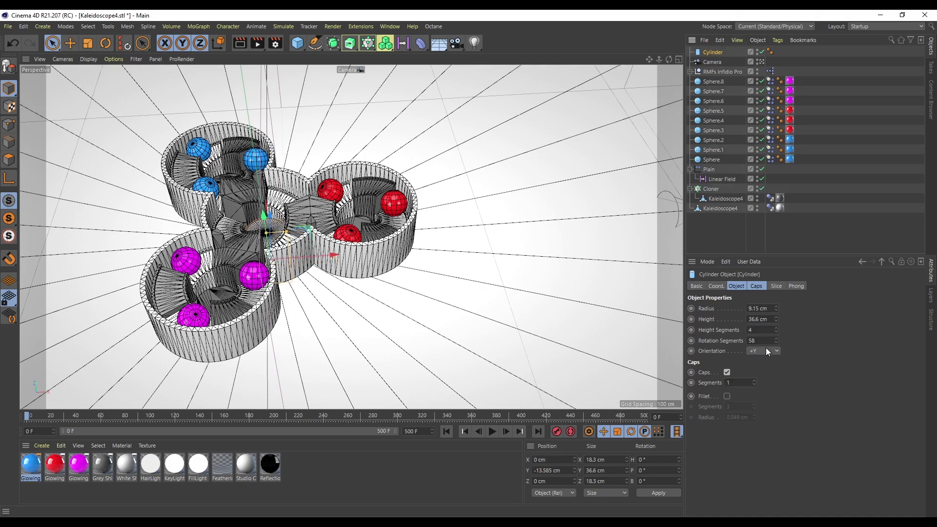
pyautogui.click(758, 286)
pyautogui.click(726, 332)
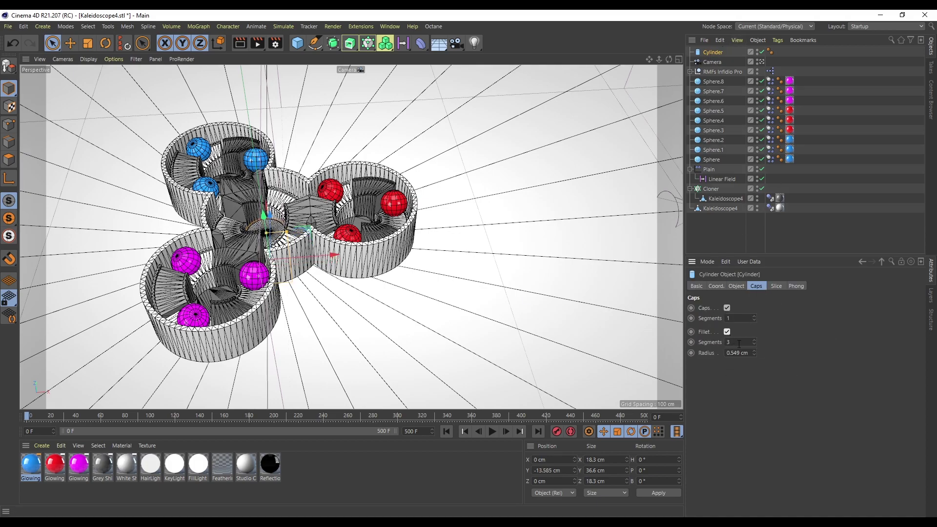
pyautogui.doubleClick(734, 350)
pyautogui.write('0.5')
pyautogui.press('Return')
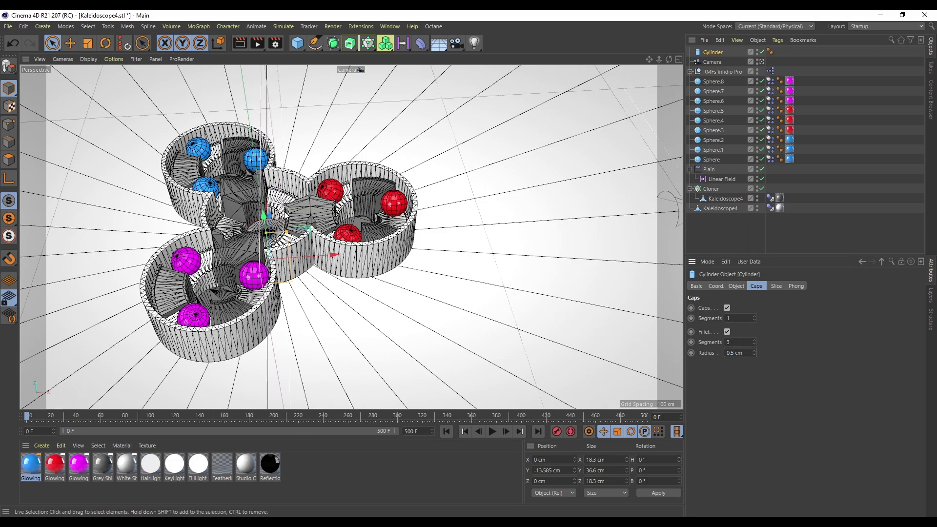
pyautogui.click(678, 59)
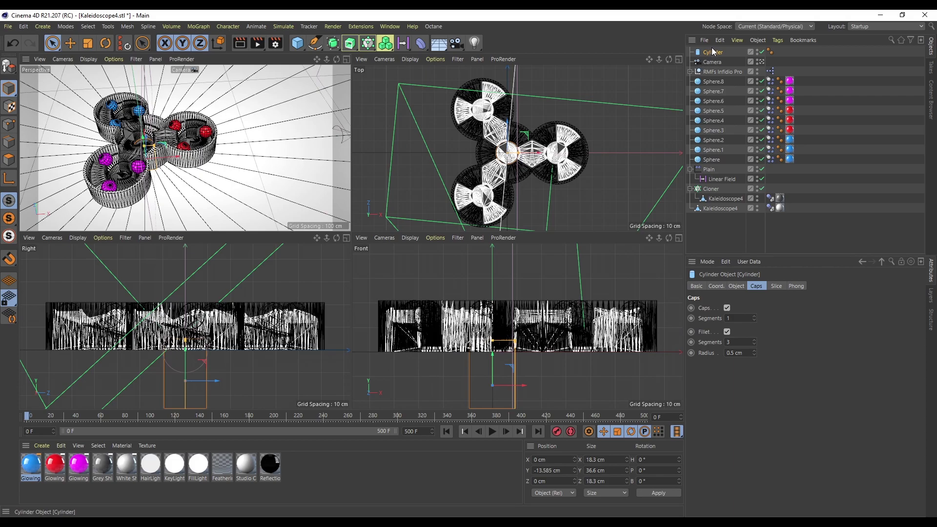
pyautogui.moveTo(540, 161); pyautogui.dragTo(502, 181)
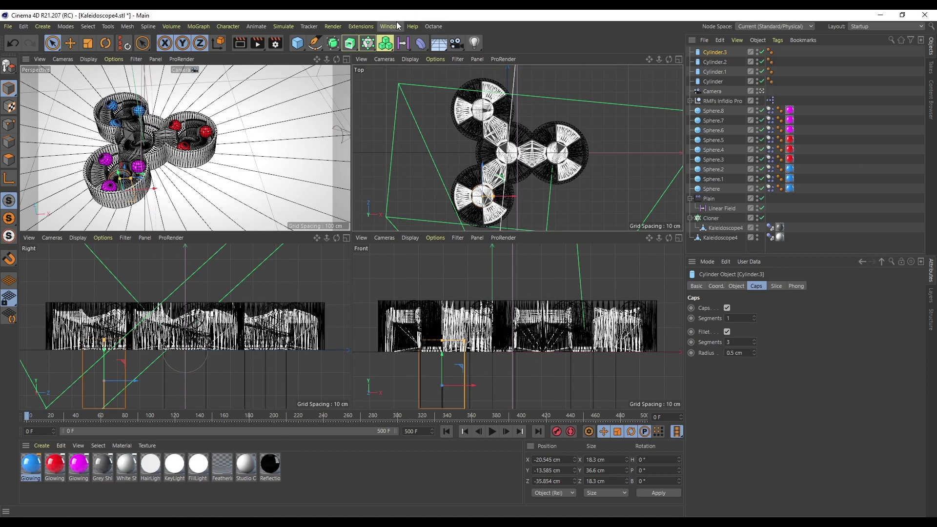
# - Apply Glowing White Shiney to Cylinder.3 and copy it onto Cylinder.2
pyautogui.moveTo(450, 484)
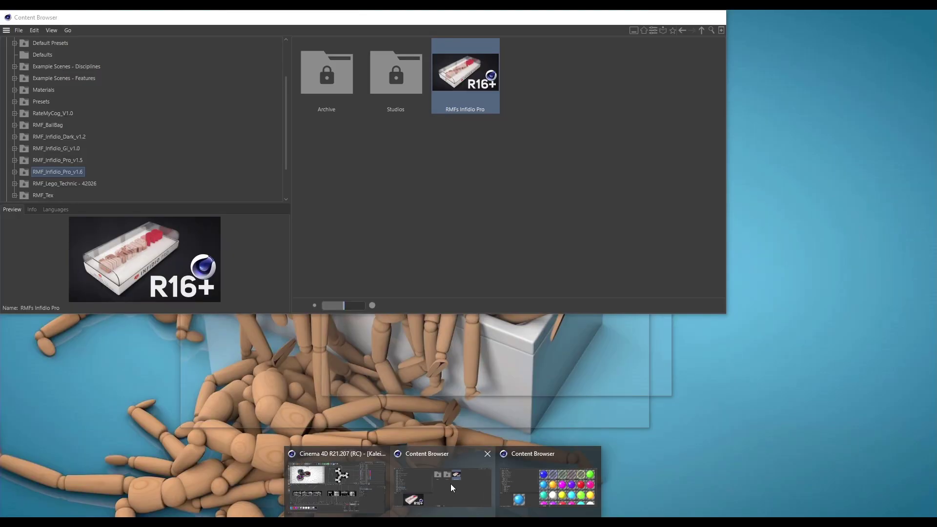
pyautogui.moveTo(539, 474)
pyautogui.scroll(-3, 491, 389)
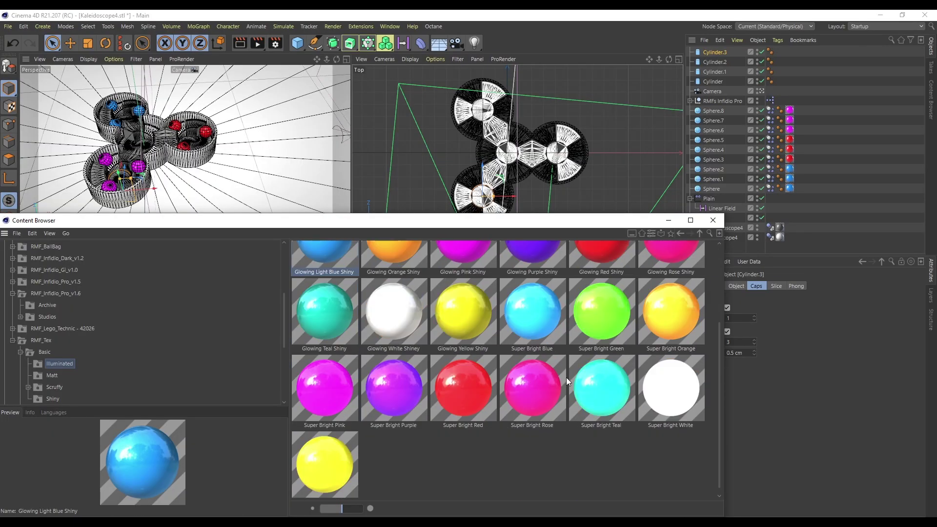
pyautogui.moveTo(395, 320); pyautogui.dragTo(722, 52)
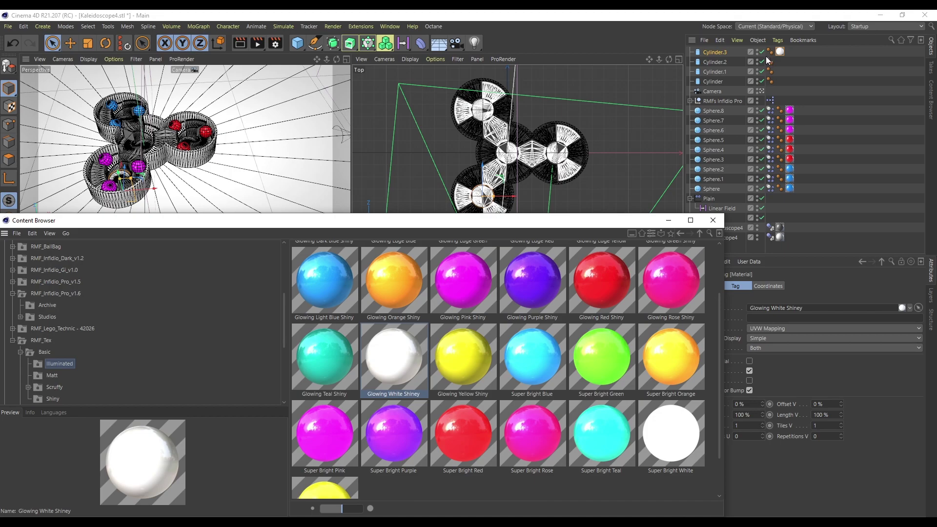
pyautogui.keyDown('ctrl'); pyautogui.moveTo(779, 52); pyautogui.dragTo(780, 81); pyautogui.keyUp('ctrl')
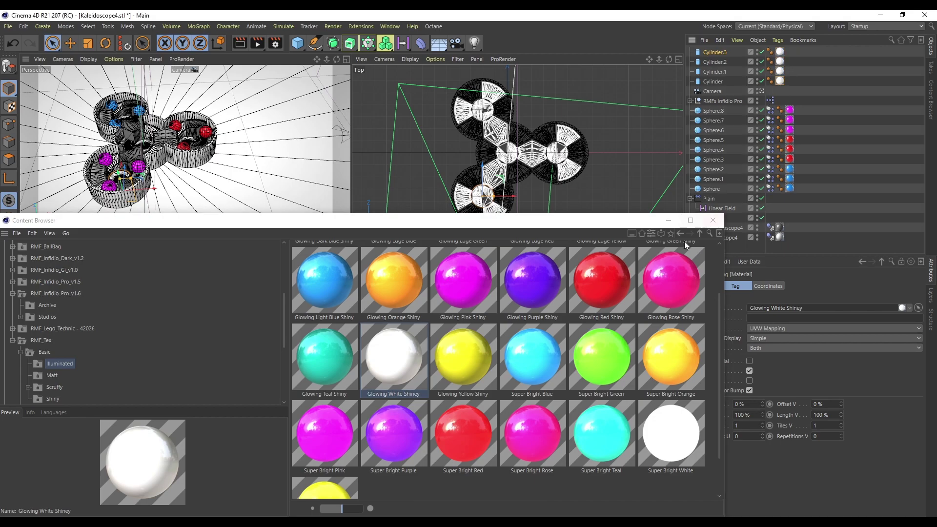
# - Put the material browser away and maximize the Perspective view
pyautogui.click(668, 220)
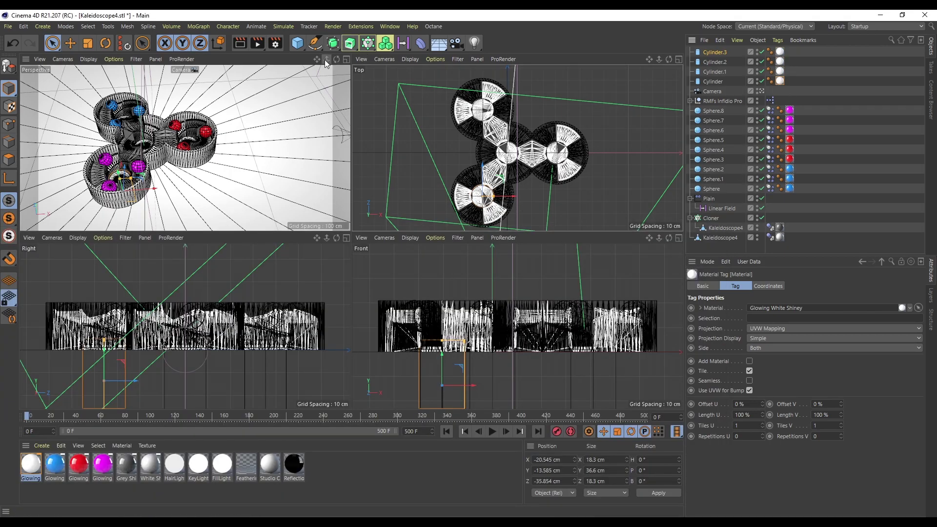
pyautogui.moveTo(324, 60); pyautogui.dragTo(349, 57)
pyautogui.click(347, 59)
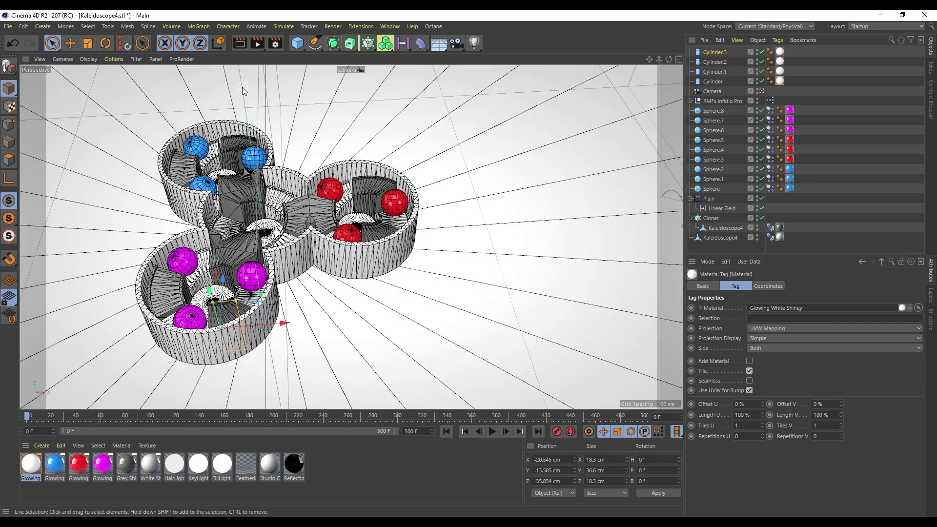
# - Raise Luminance brightness of Glowing Light Blue, Red and Pink Shiny, reaching 255% and 282%
pyautogui.doubleClick(54, 466)
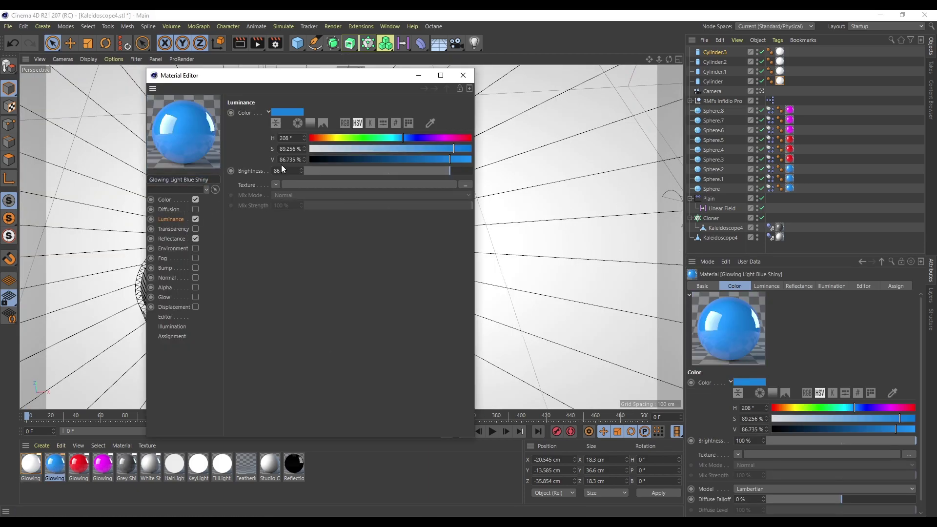
pyautogui.moveTo(301, 171); pyautogui.dragTo(301, 156)
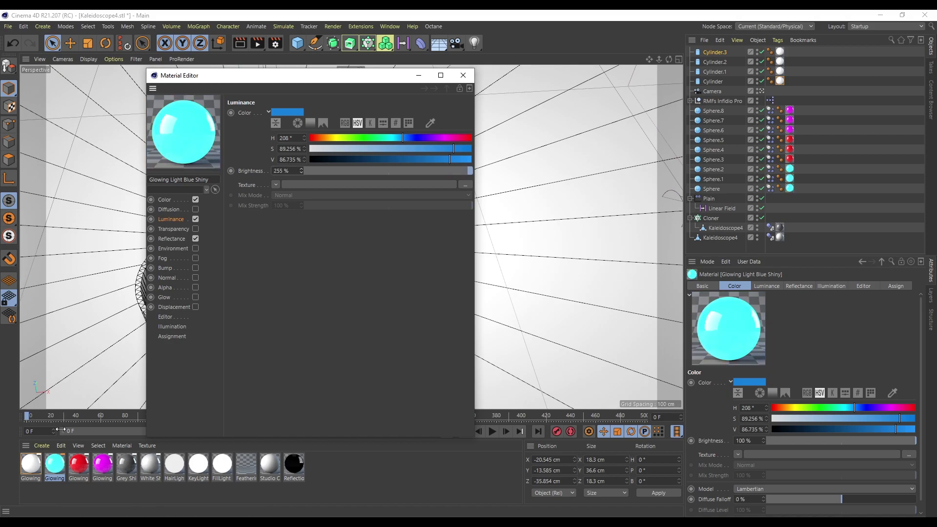
pyautogui.click(79, 465)
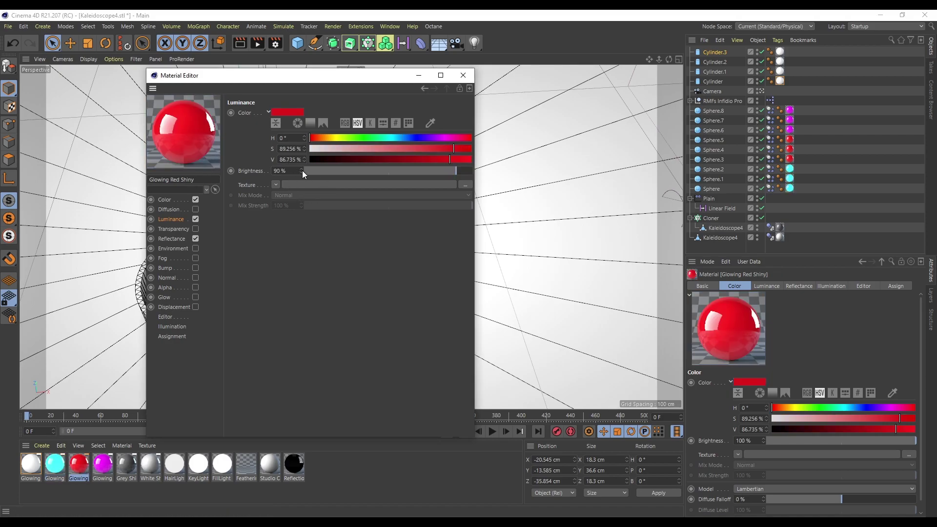
pyautogui.moveTo(301, 170); pyautogui.dragTo(301, 159)
pyautogui.click(102, 465)
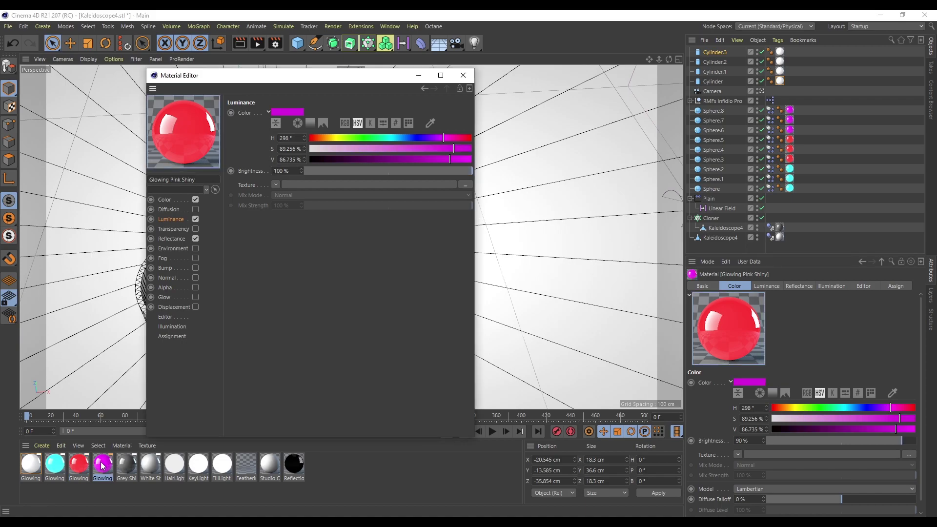
pyautogui.moveTo(301, 172); pyautogui.dragTo(301, 161)
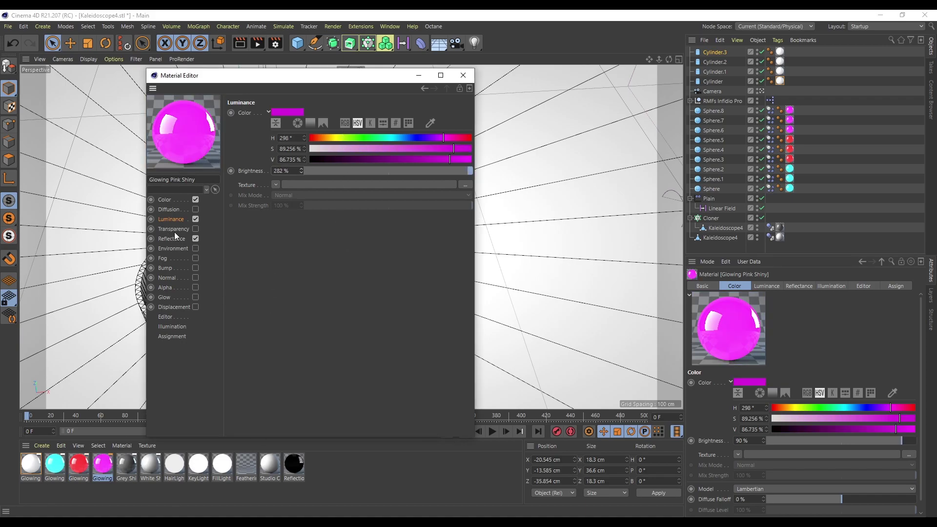
pyautogui.click(463, 75)
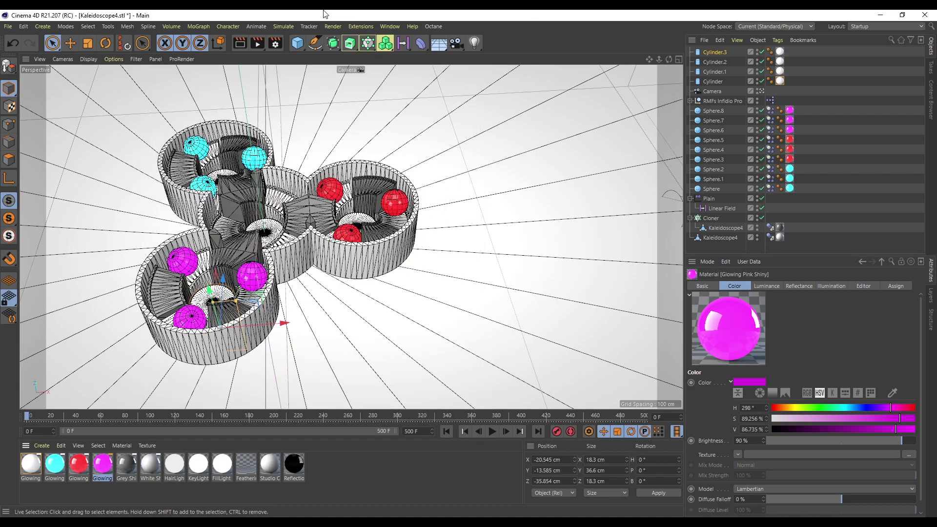
# - Add Global Illumination with the Interior - Preview preset and render the active view
pyautogui.click(239, 43)
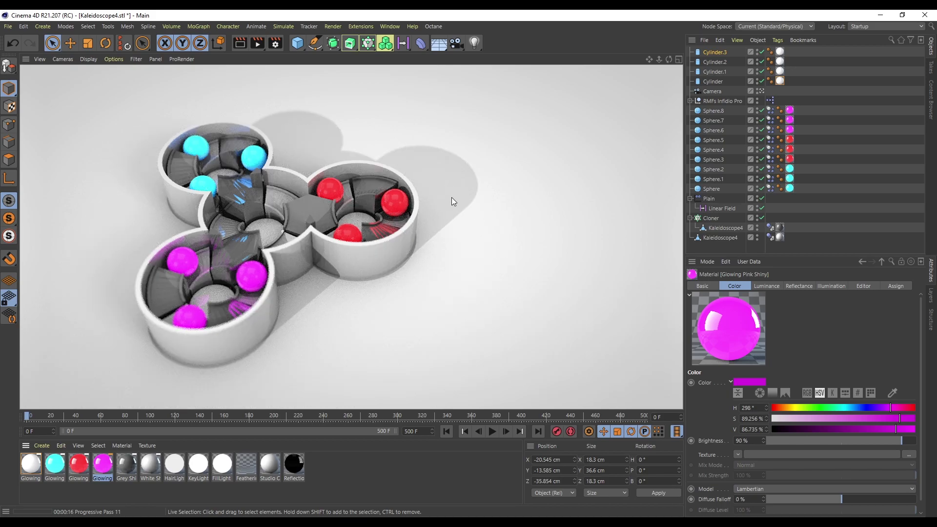
pyautogui.click(275, 44)
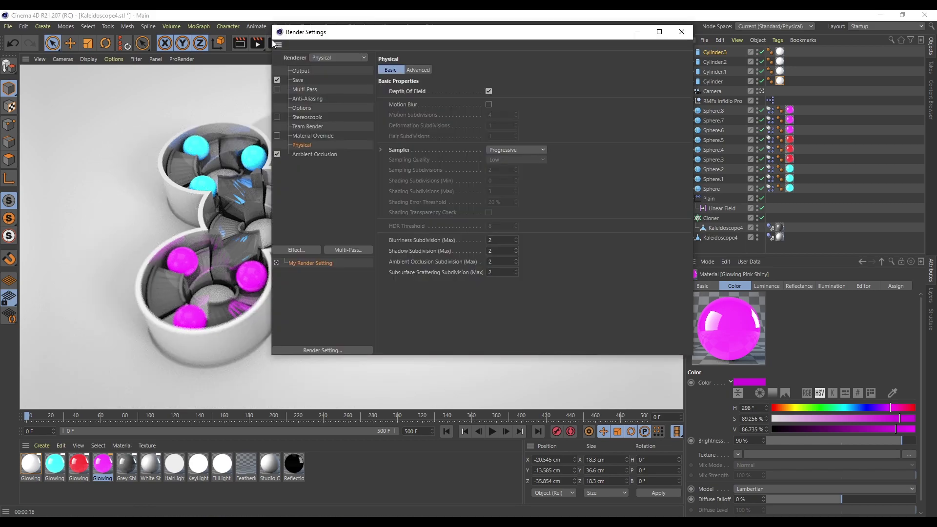
pyautogui.click(298, 250)
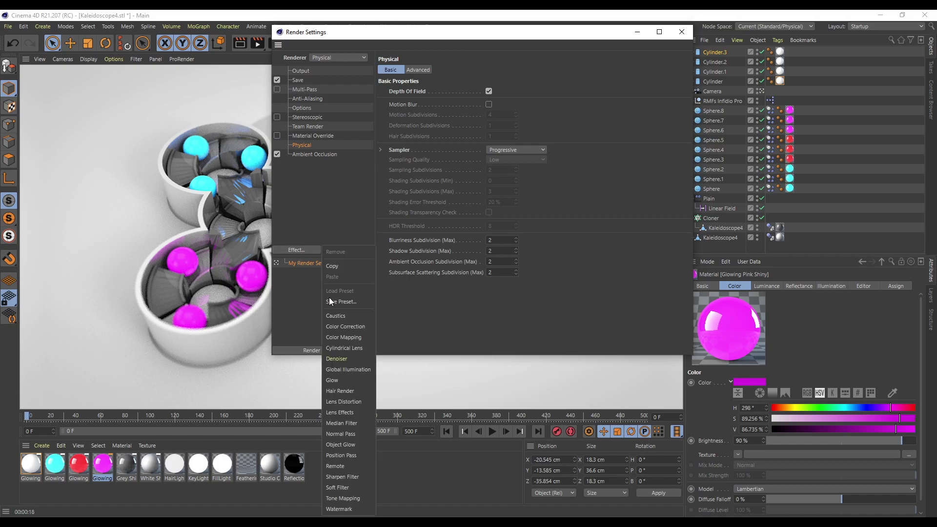
pyautogui.click(349, 369)
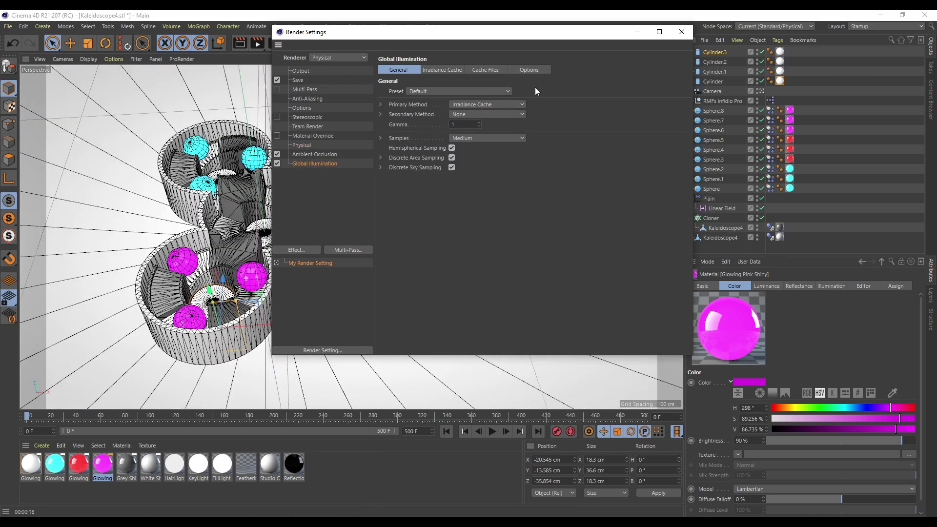
pyautogui.click(435, 90)
pyautogui.click(431, 125)
pyautogui.click(681, 32)
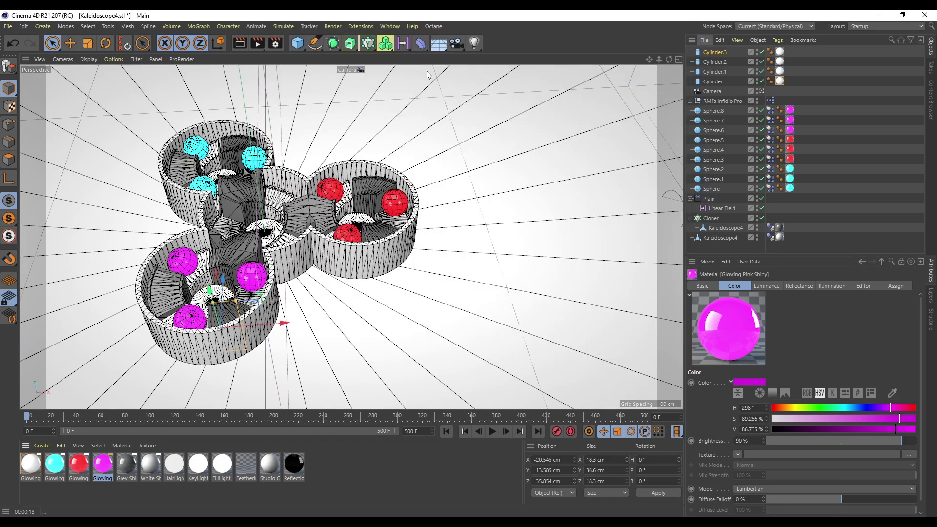
pyautogui.click(240, 44)
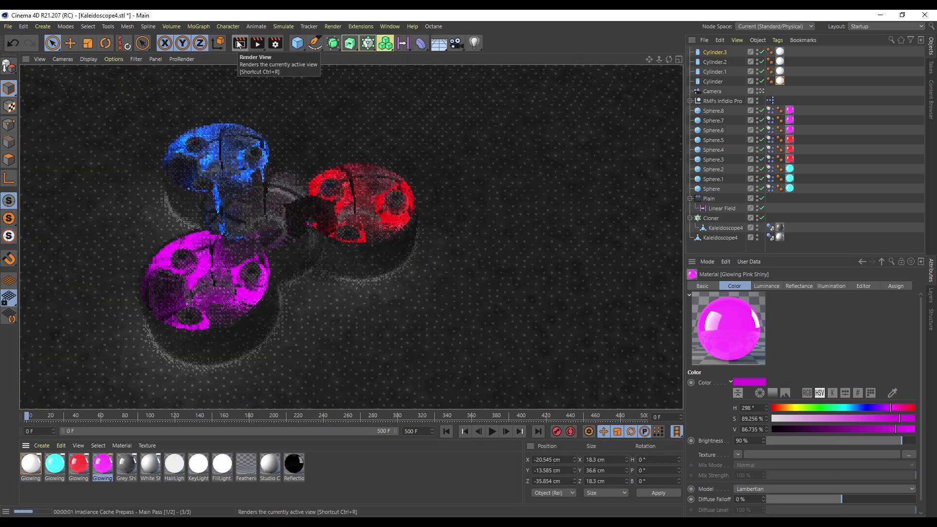